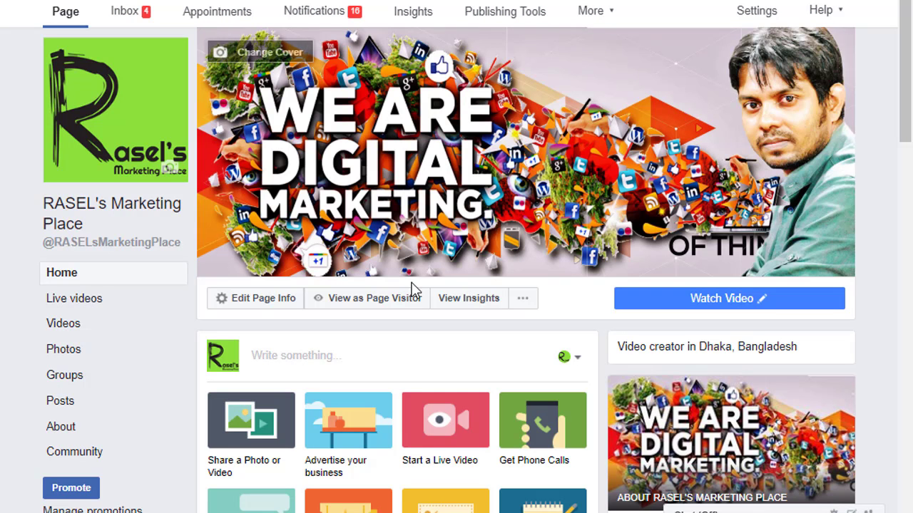
Look through the home content of the RASEL's Marketing Place Page, down to its groups and posts.
scroll(410, 289, "down", 4)
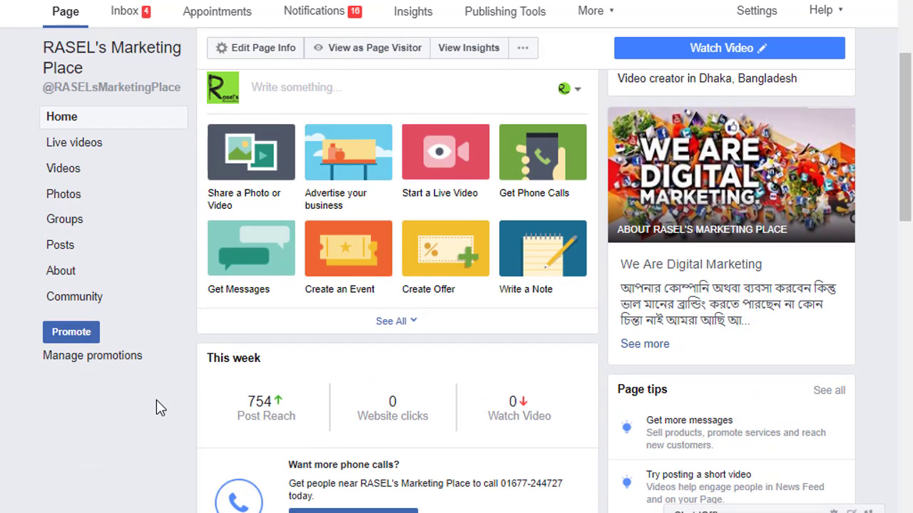
scroll(147, 443, "up", 4)
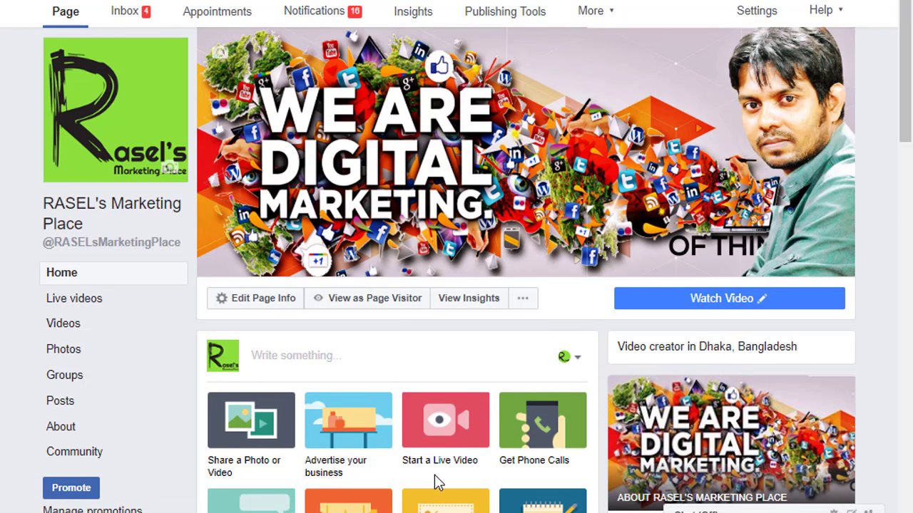
scroll(459, 442, "down", 8)
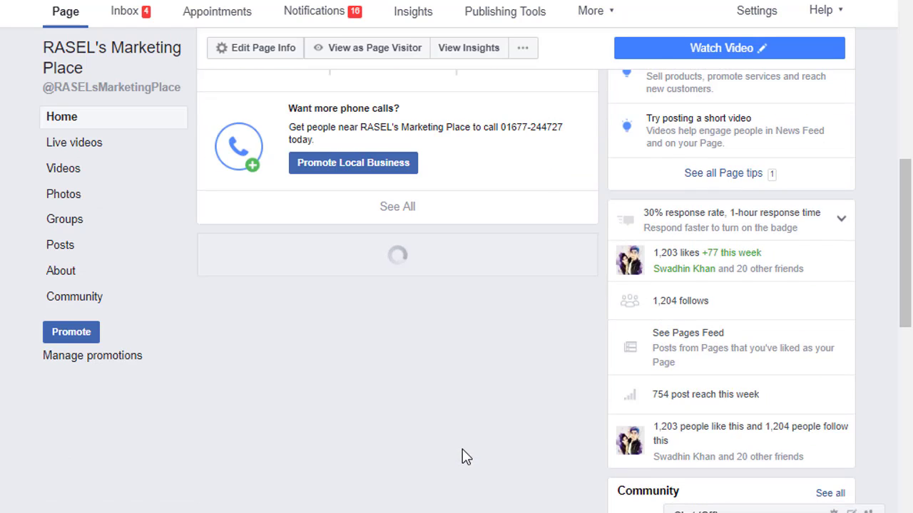
scroll(456, 459, "down", 7)
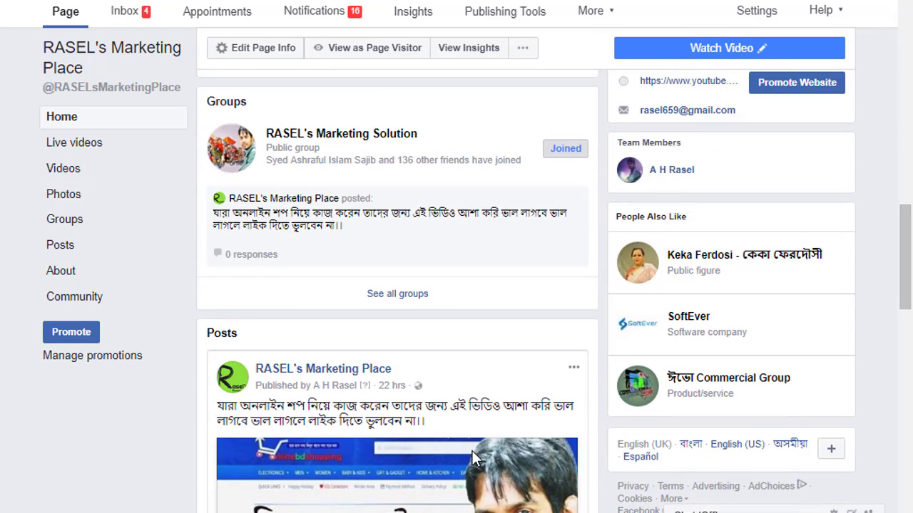
scroll(472, 450, "down", 5)
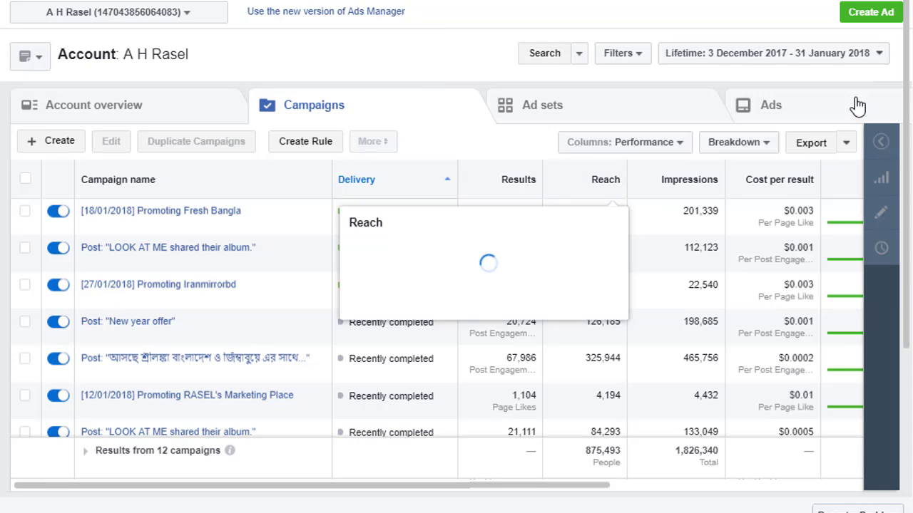
Create an ad campaign with the Lead Generation objective, name it Trial and continue to the ad set.
left_click(868, 13)
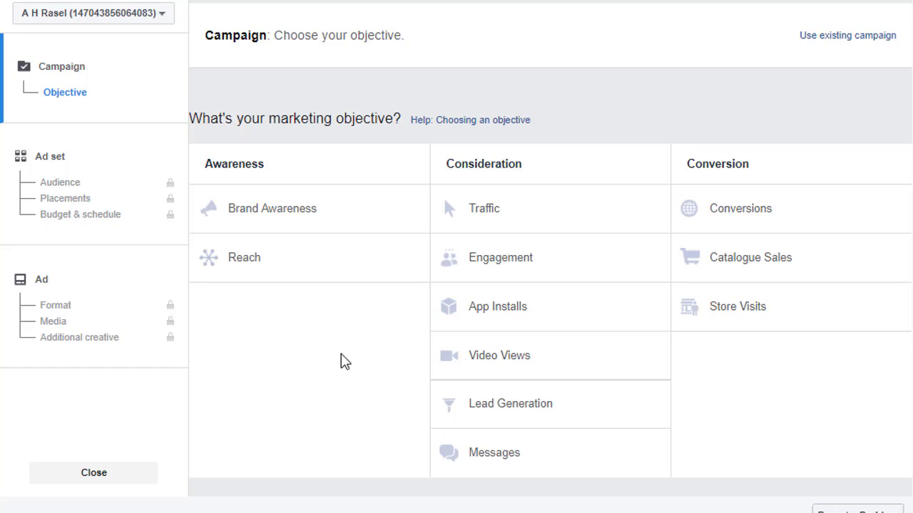
left_click(494, 410)
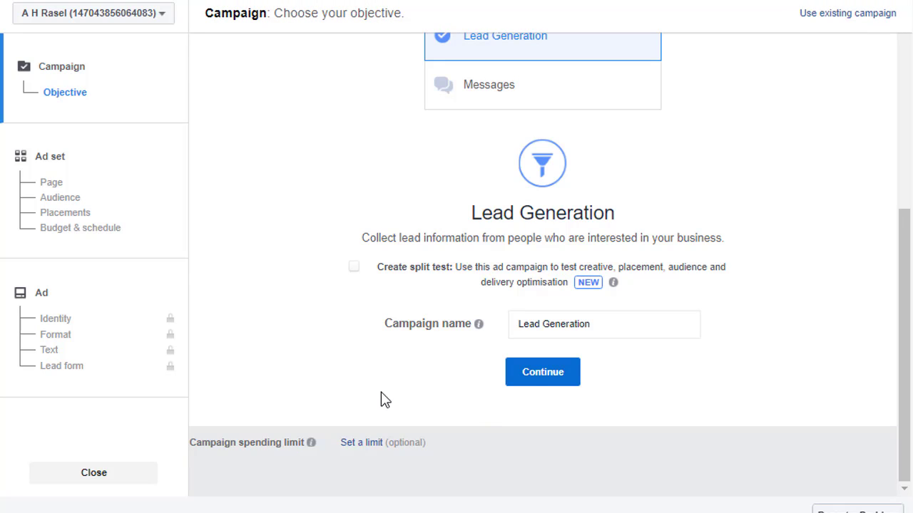
left_click(596, 323)
type("Trial")
left_click(570, 374)
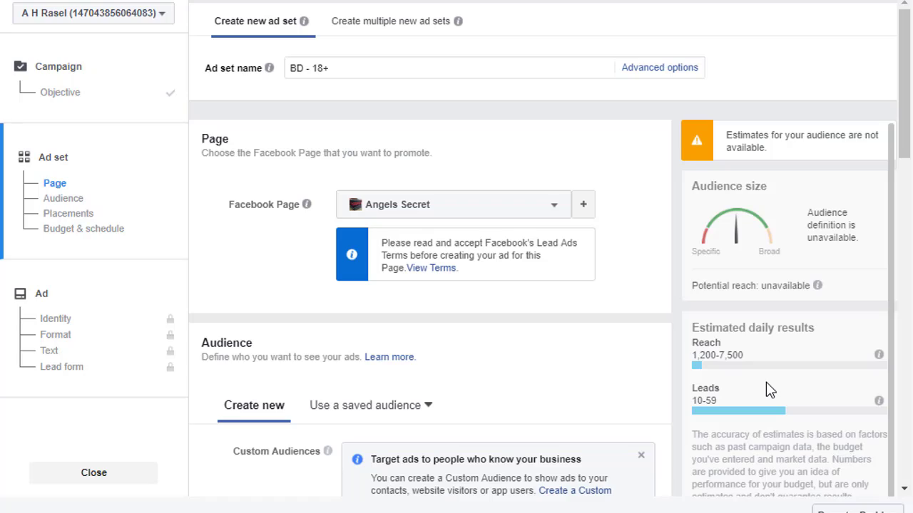
Name the ad set RMP Trial and choose RASEL's Marketing Place as the Facebook Page to promote.
triple_click(348, 69)
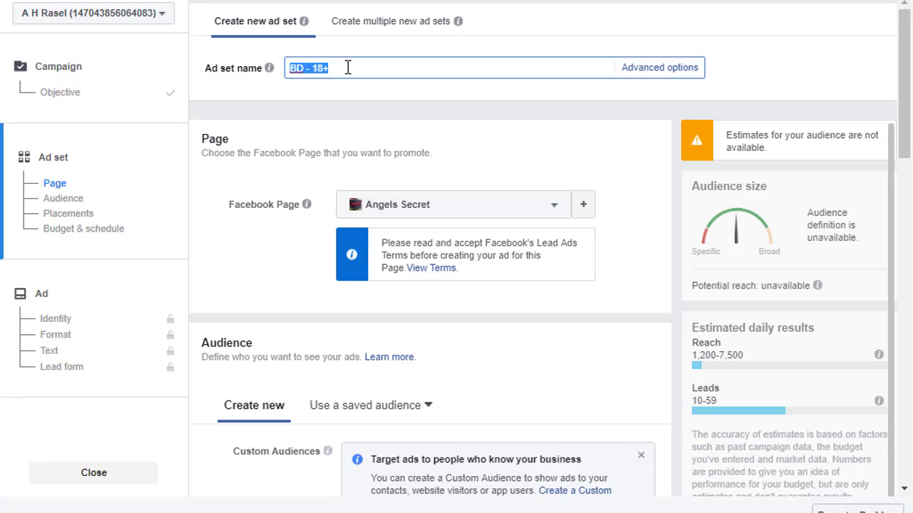
type("RMP Trial")
left_click(531, 214)
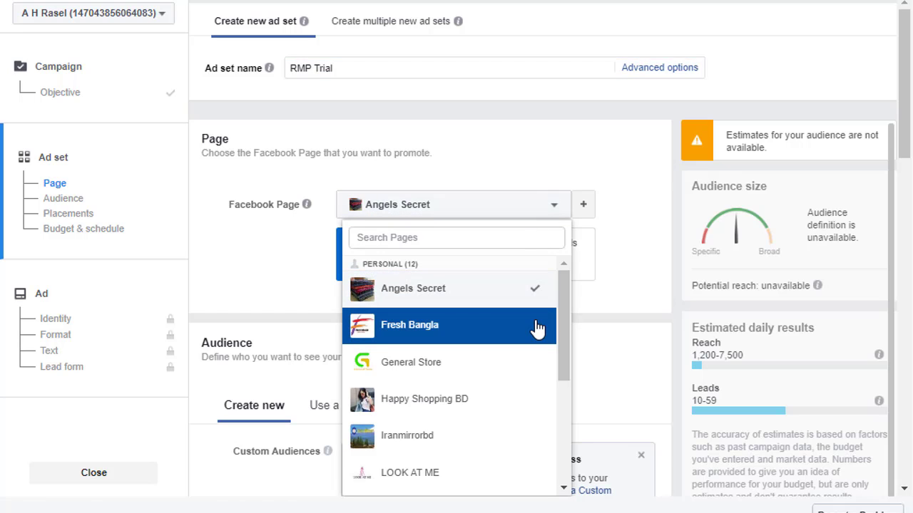
scroll(537, 328, "down", 1)
scroll(537, 328, "down", 1)
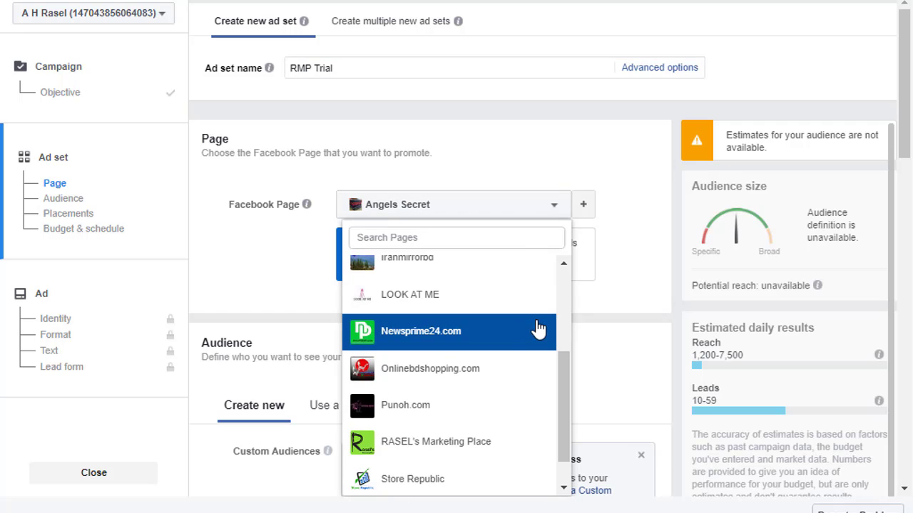
left_click(500, 442)
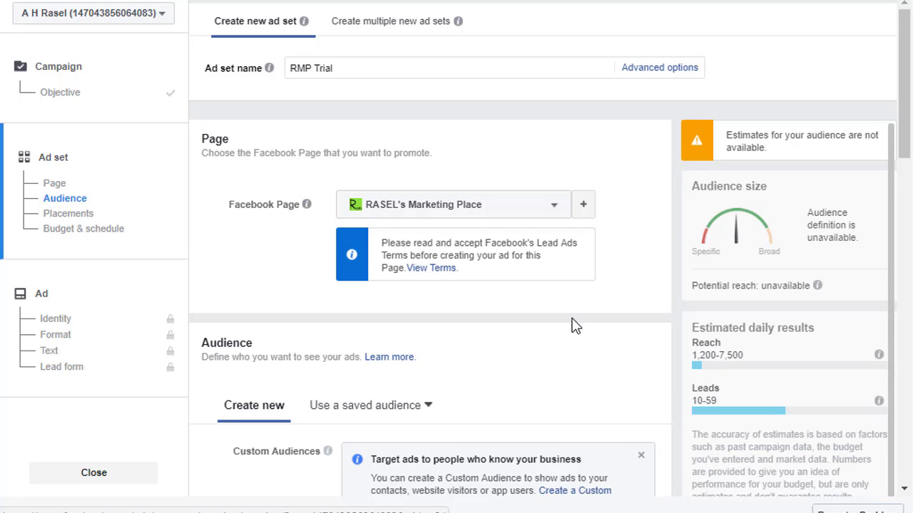
Examine the audience's location targeting and the available minimum age choices without changing them.
scroll(599, 316, "down", 3)
scroll(596, 203, "up", 1)
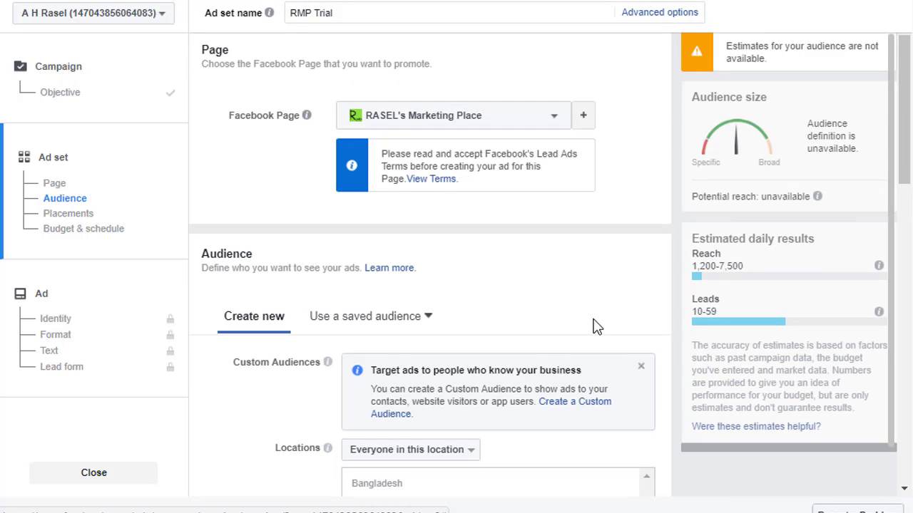
scroll(586, 288, "down", 3)
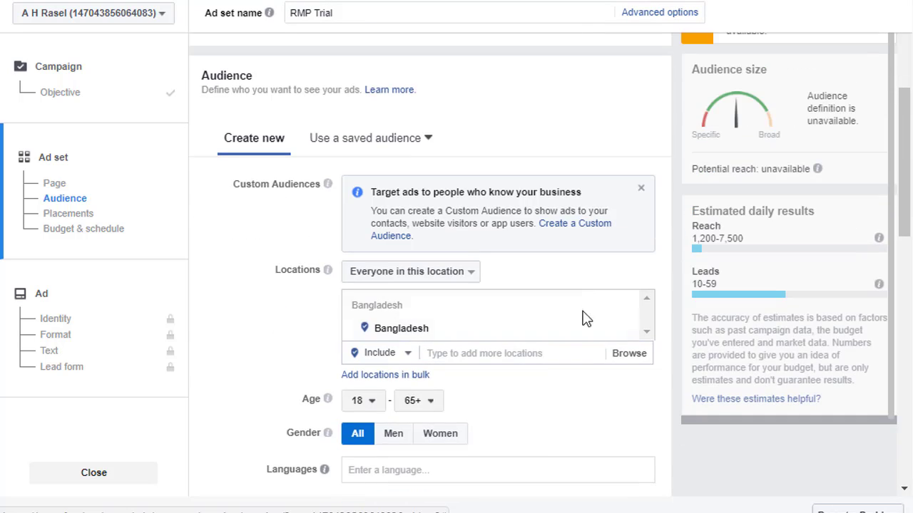
left_click(543, 360)
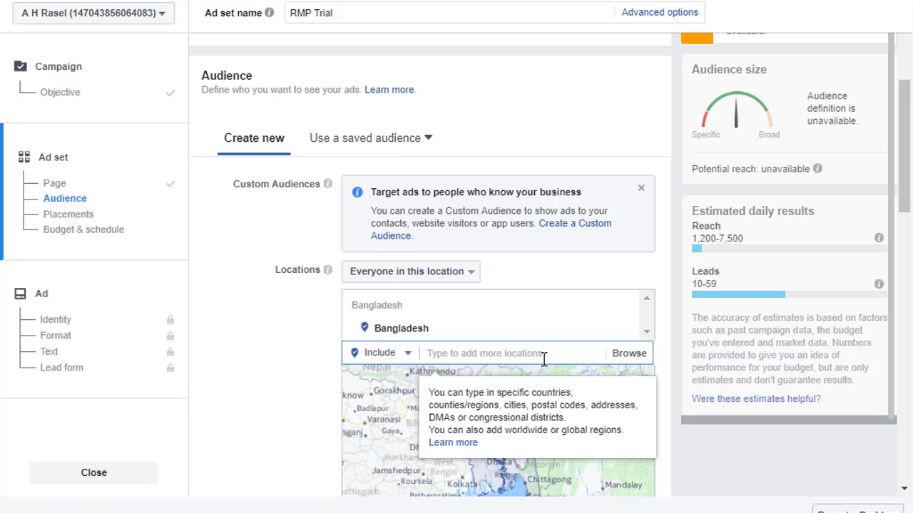
scroll(280, 372, "down", 1)
scroll(280, 372, "down", 1)
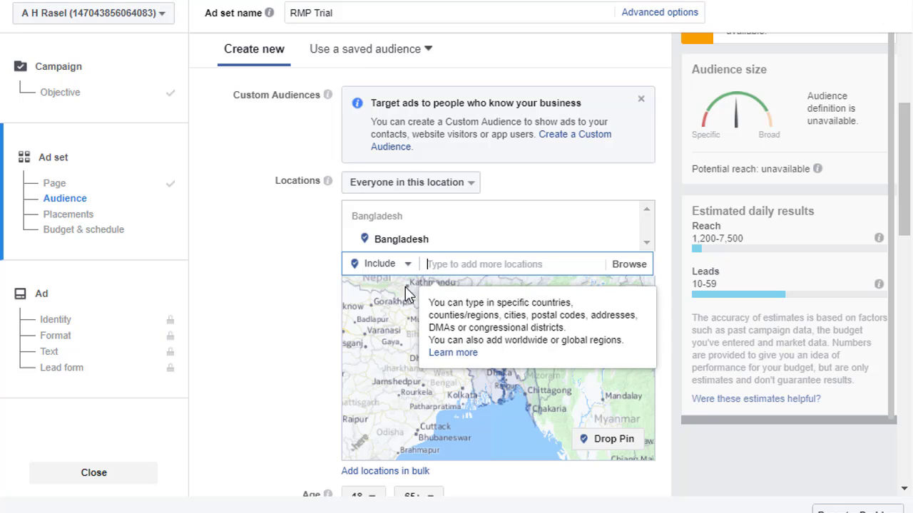
scroll(283, 306, "down", 2)
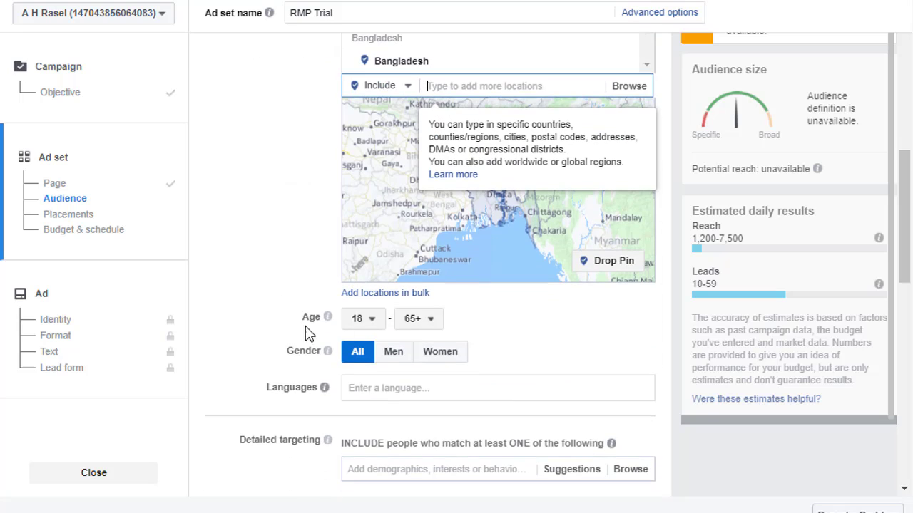
left_click(365, 323)
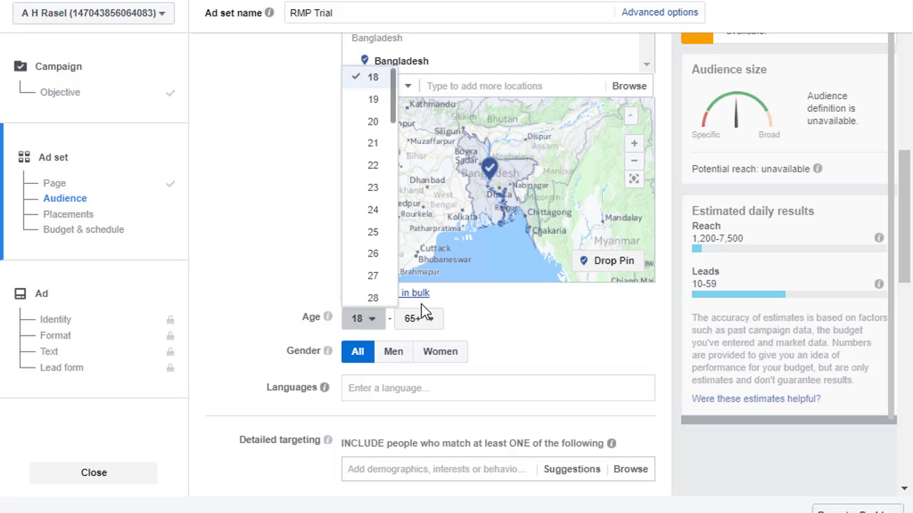
left_click(289, 298)
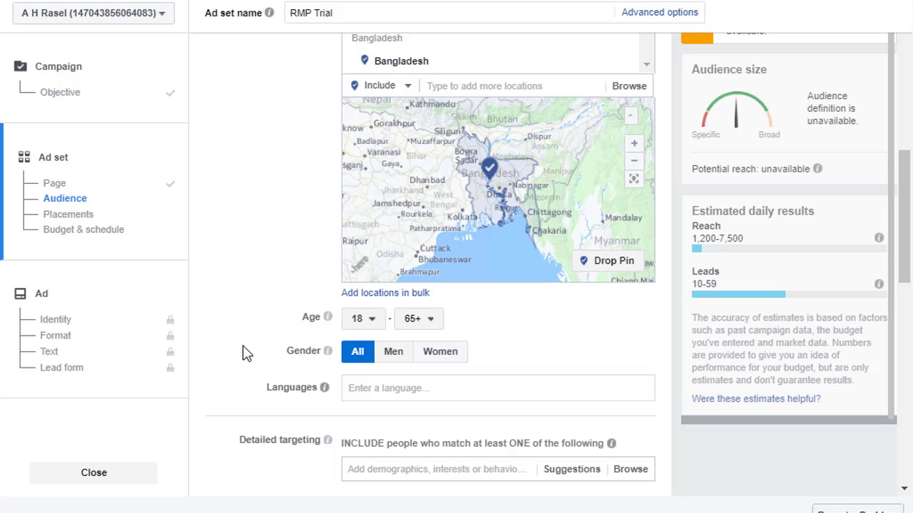
Browse the suggested interests and schools for the audience's detailed targeting, without adding any.
scroll(245, 352, "down", 3)
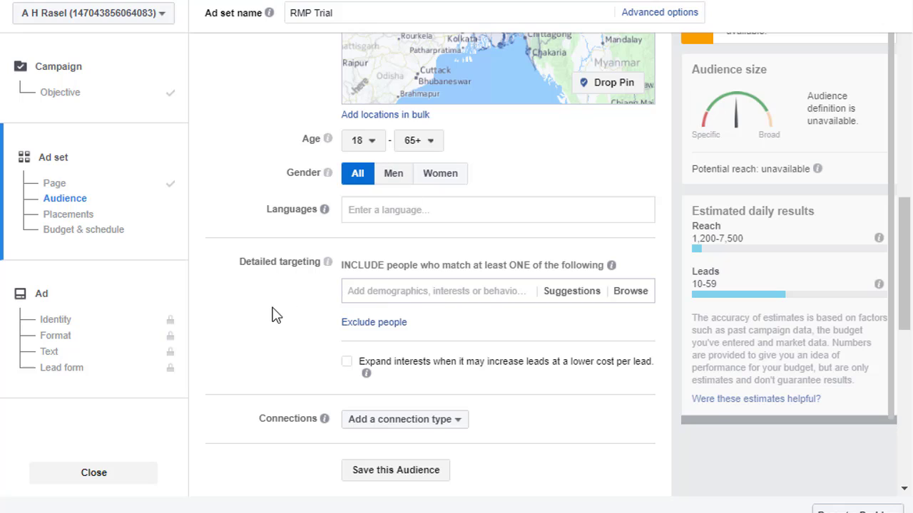
left_click(574, 303)
scroll(442, 342, "down", 2)
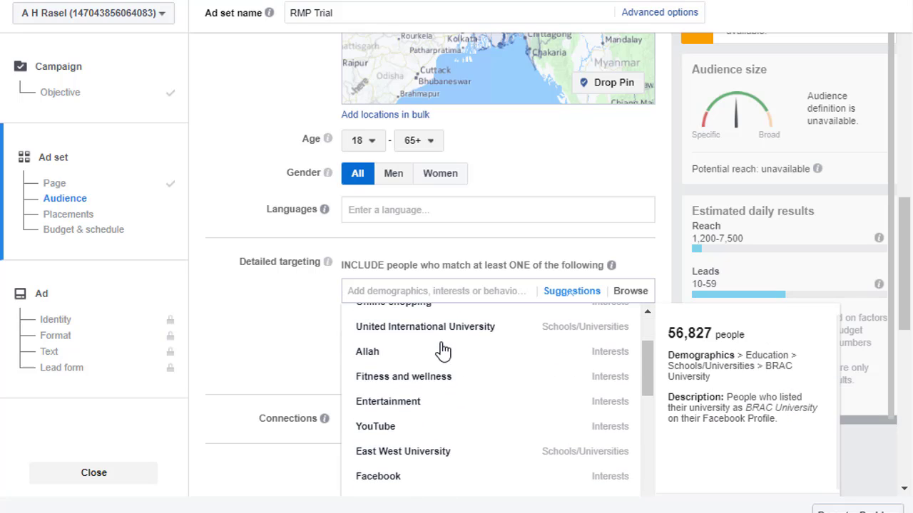
scroll(442, 350, "up", 2)
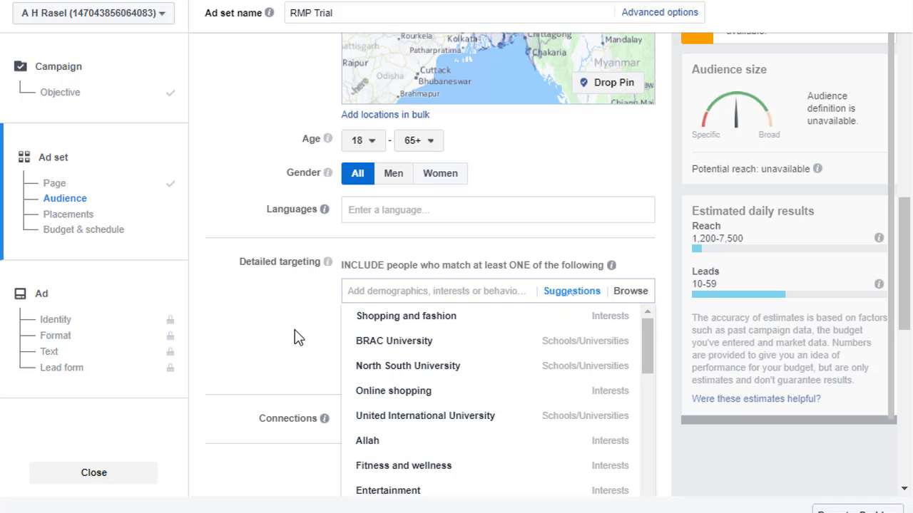
scroll(295, 334, "down", 3)
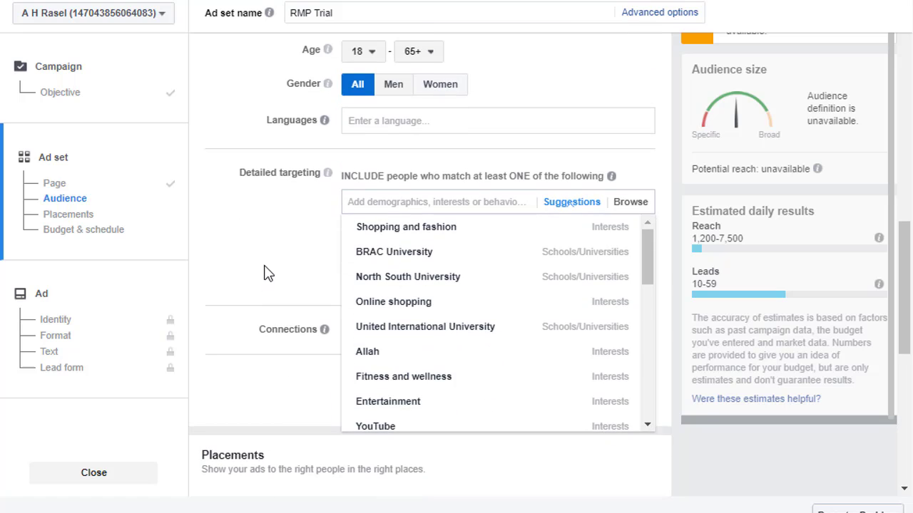
left_click(265, 281)
Change the ad set to a lifetime budget and set the amount to $1.00.
scroll(265, 330, "down", 5)
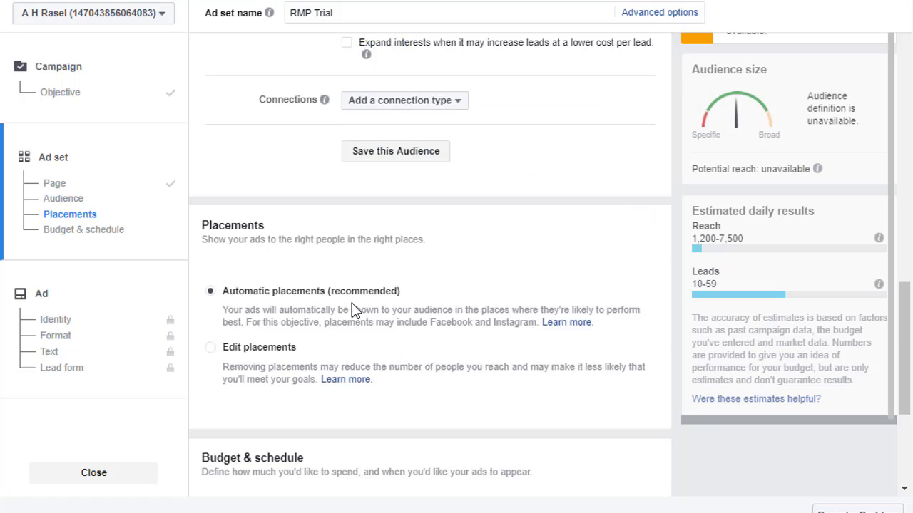
scroll(359, 319, "up", 3)
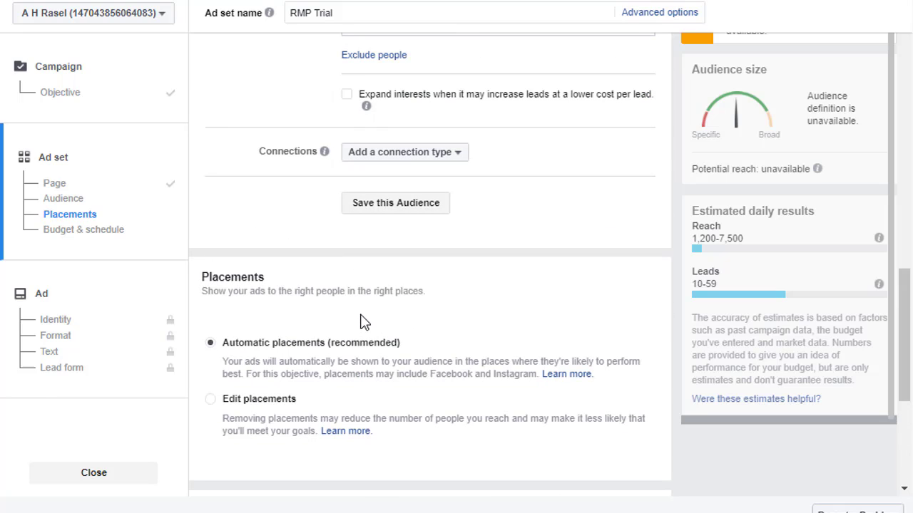
scroll(365, 320, "down", 1)
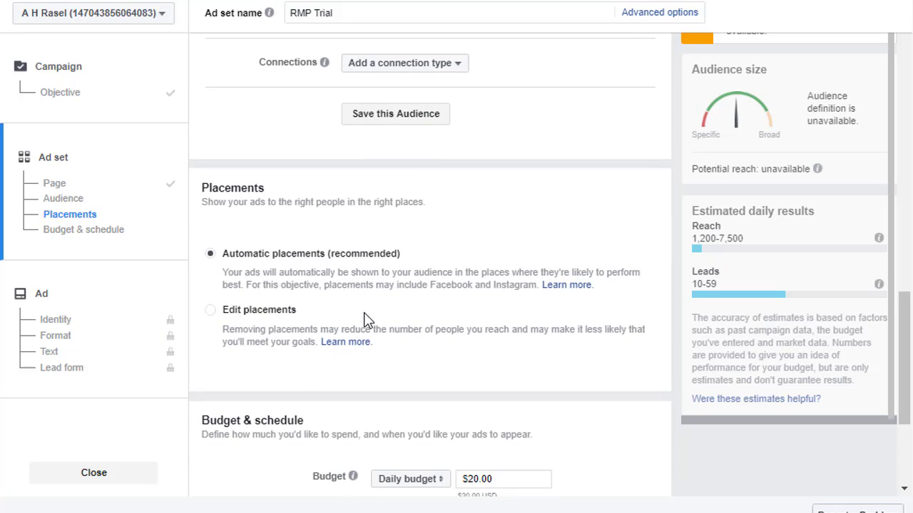
scroll(365, 319, "down", 2)
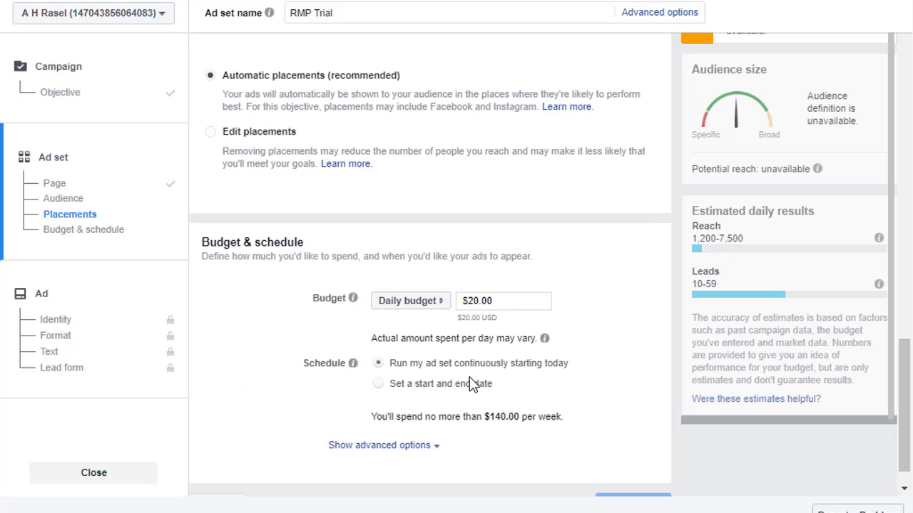
left_click(421, 305)
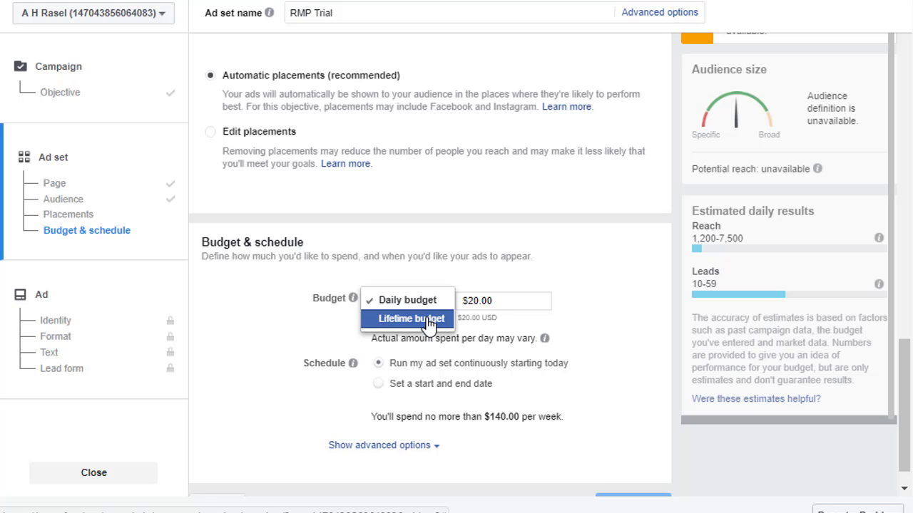
left_click(428, 321)
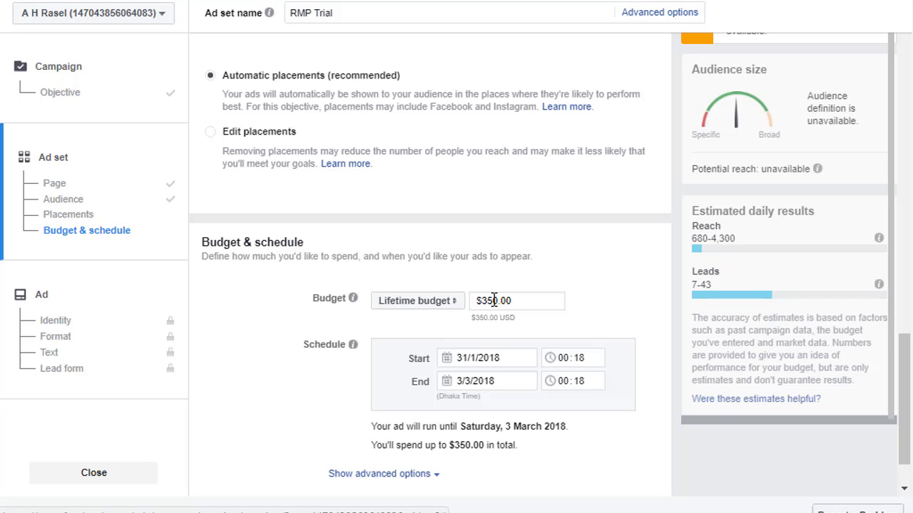
left_click_drag(497, 300, 484, 301)
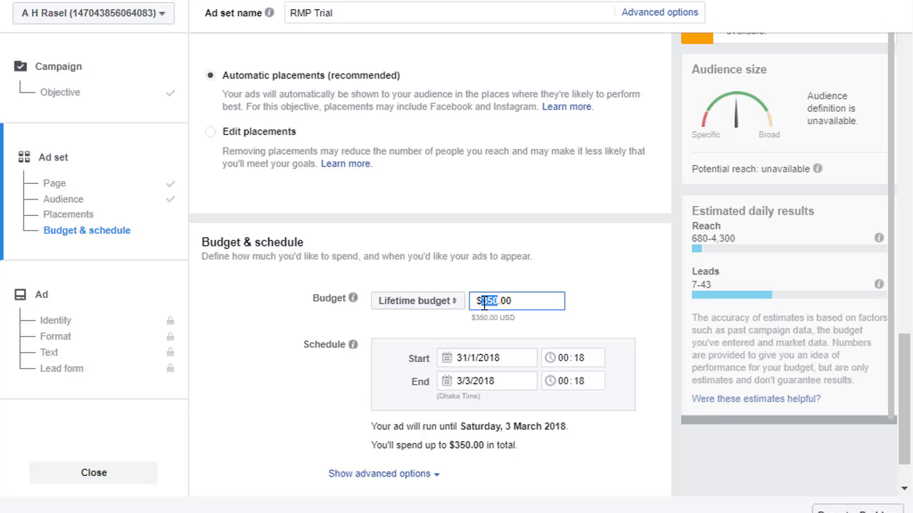
type("1")
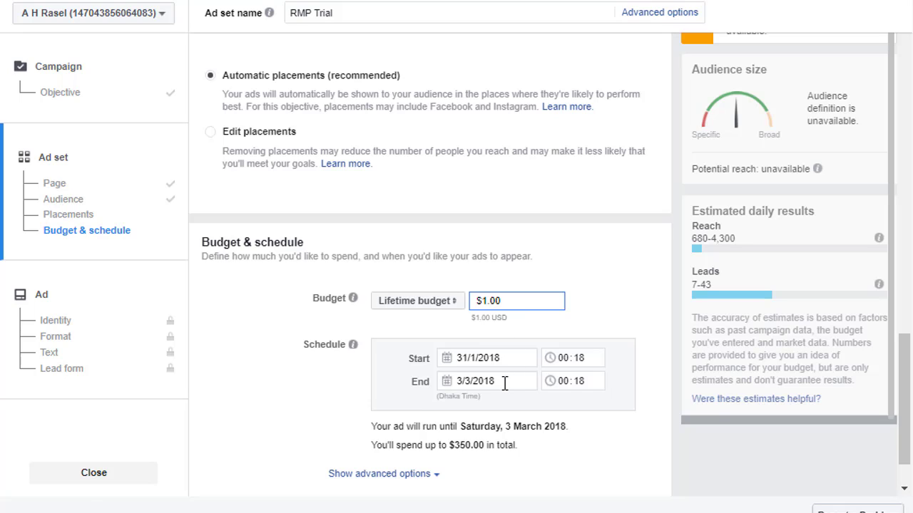
Set the end date of the ad set's schedule to 5 February 2018.
left_click(503, 359)
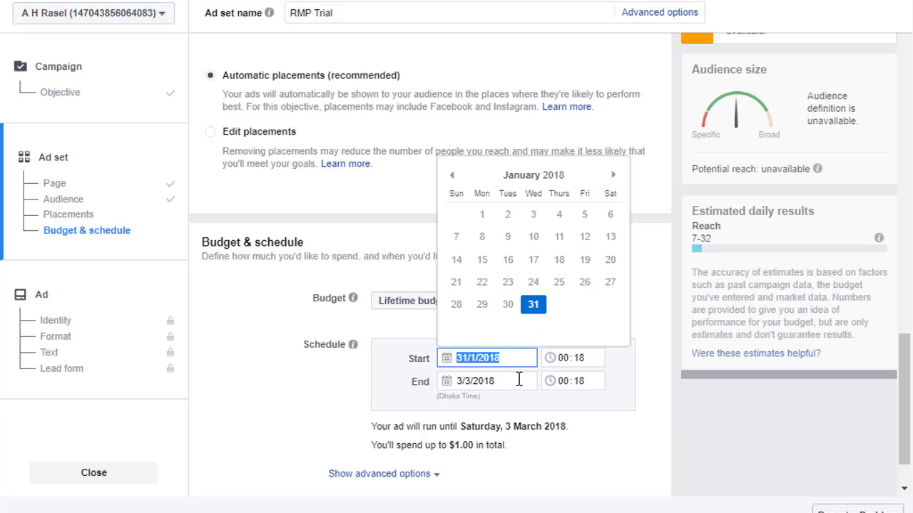
left_click(519, 380)
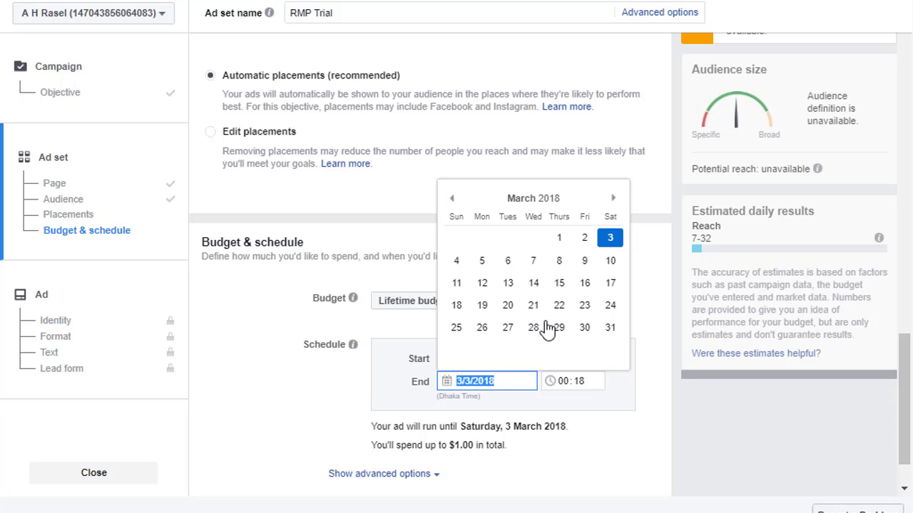
left_click(452, 199)
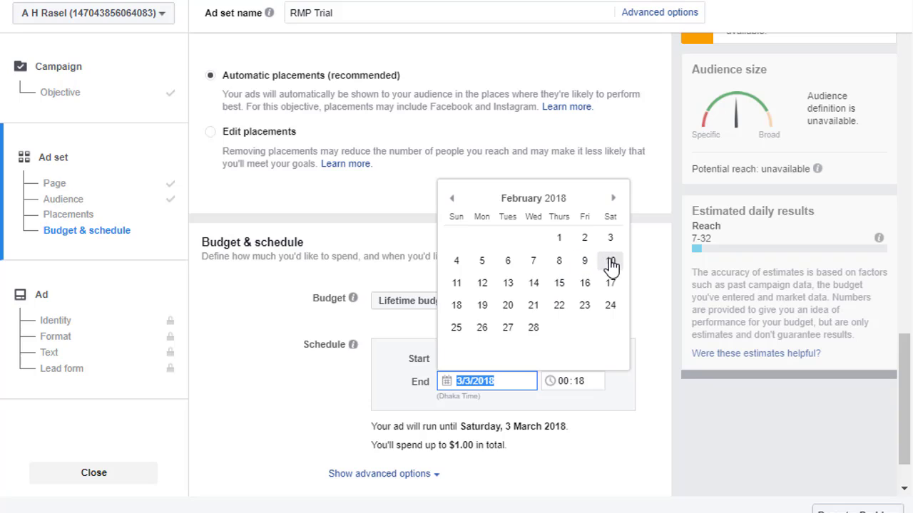
left_click(483, 261)
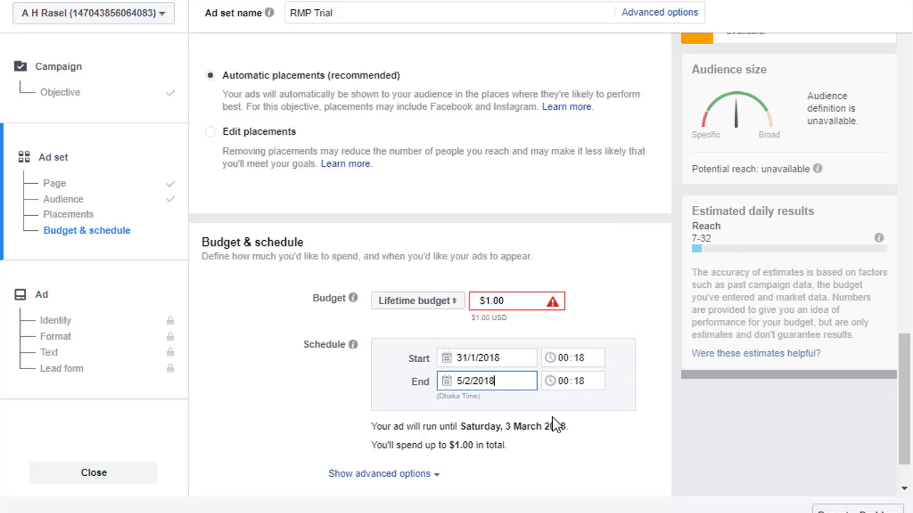
Raise the ad set's lifetime budget to $5.00.
left_click(542, 334)
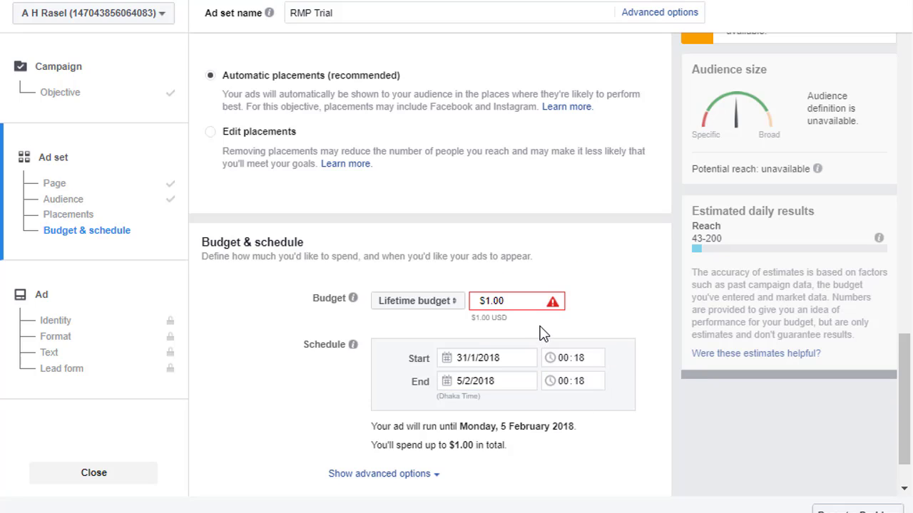
left_click(491, 301)
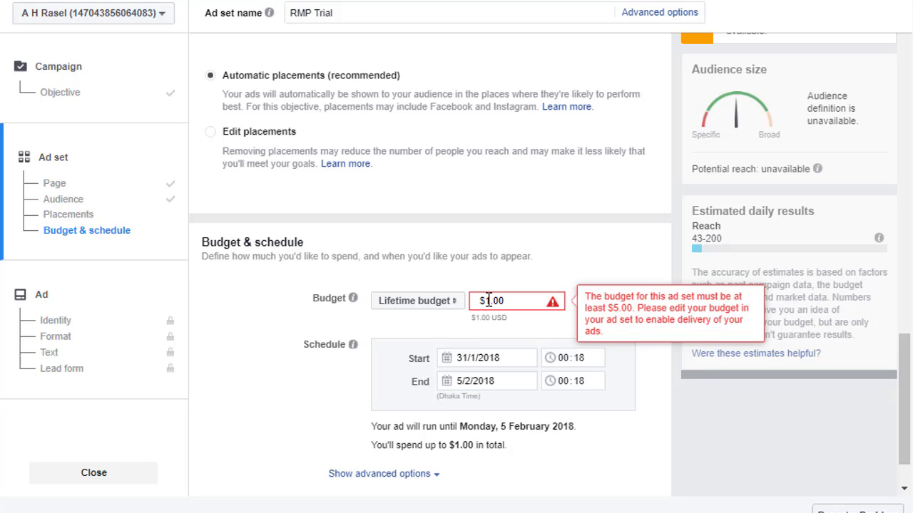
left_click(491, 300)
key("BackSpace")
type("5")
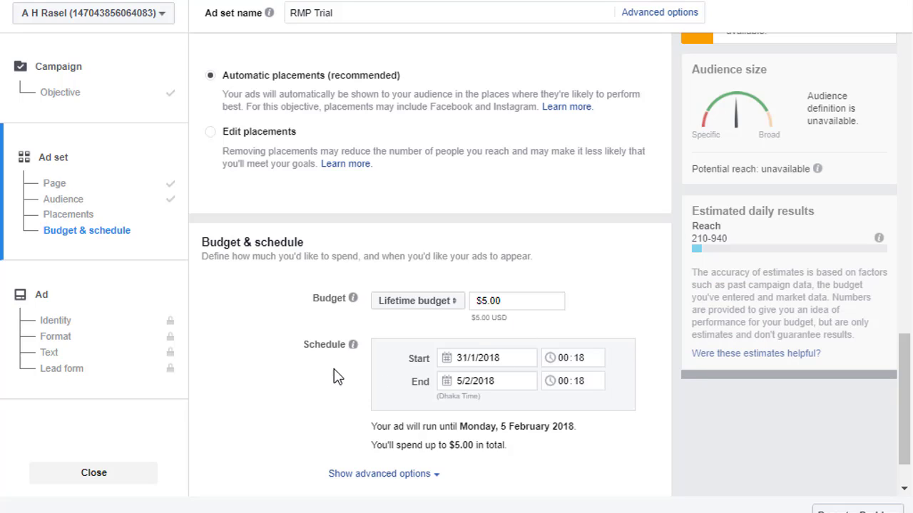
Continue from the ad set to the ad setup and choose the Single image format.
scroll(335, 378, "down", 1)
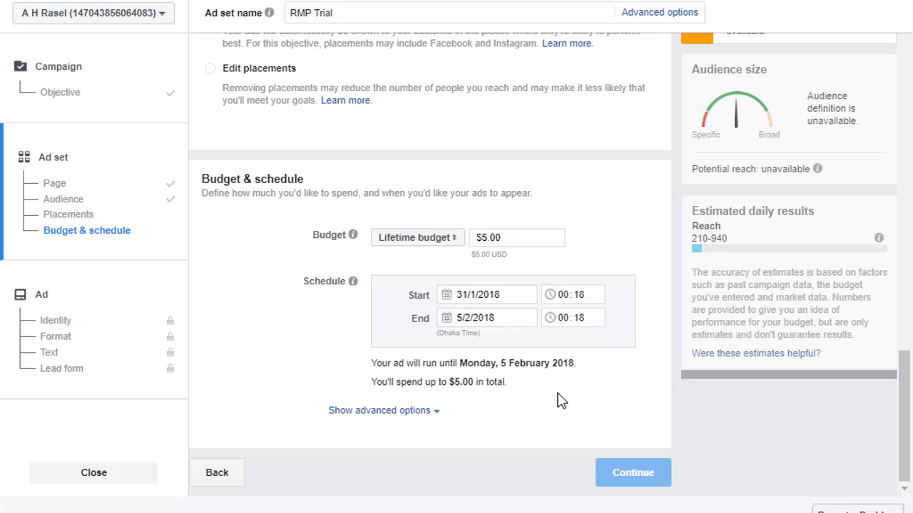
scroll(607, 371, "up", 3)
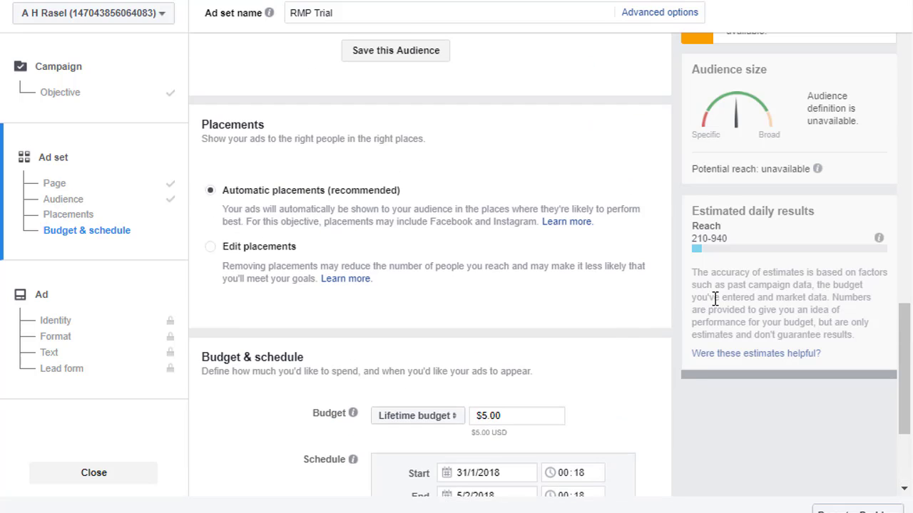
scroll(481, 370, "down", 3)
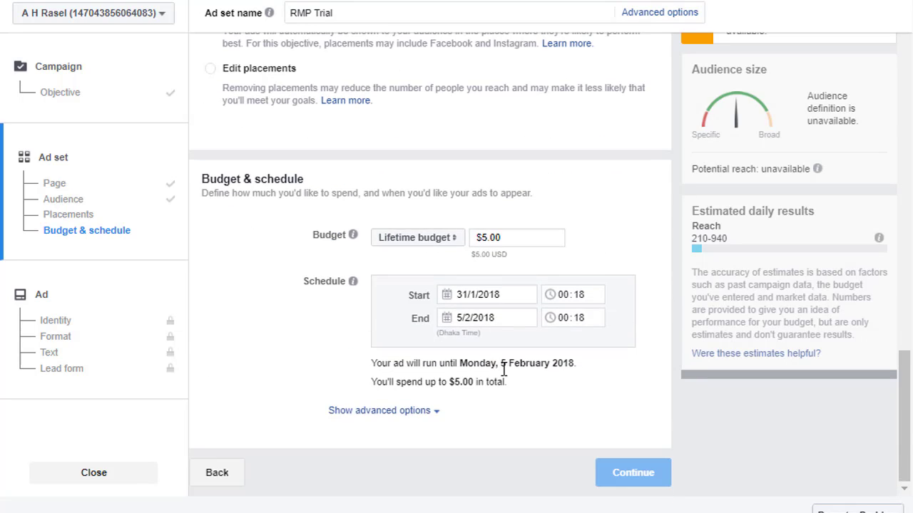
left_click(622, 476)
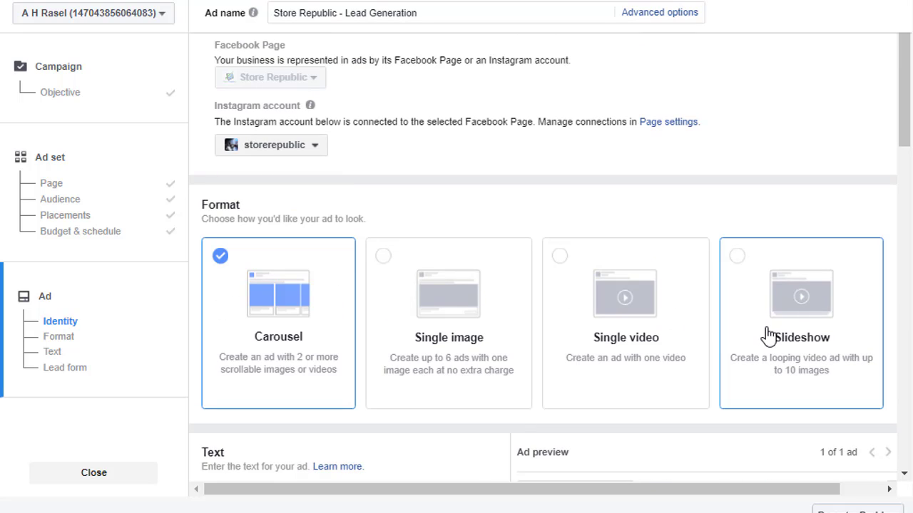
left_click(475, 344)
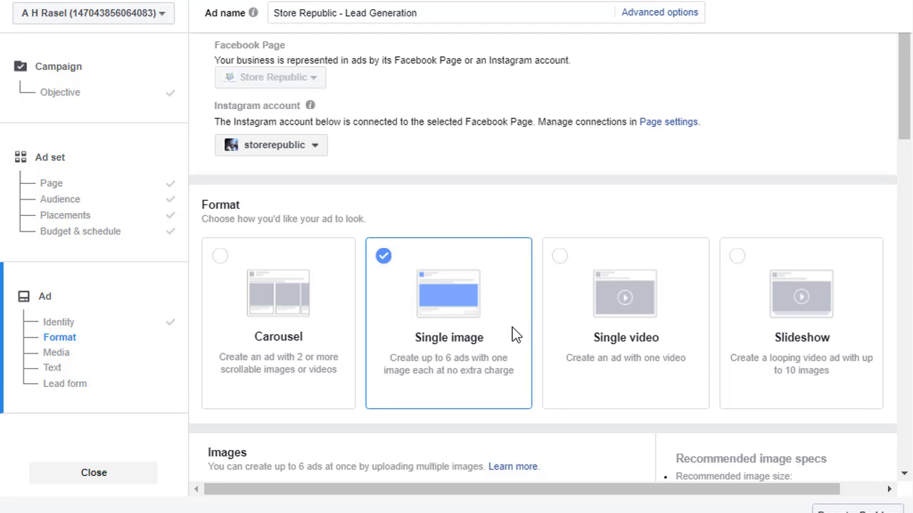
Add the image 58a0d14b46bf7_thumb900 to the ad and remove the 1140 × 450 domain and hosting image.
scroll(516, 336, "down", 3)
scroll(517, 338, "down", 1)
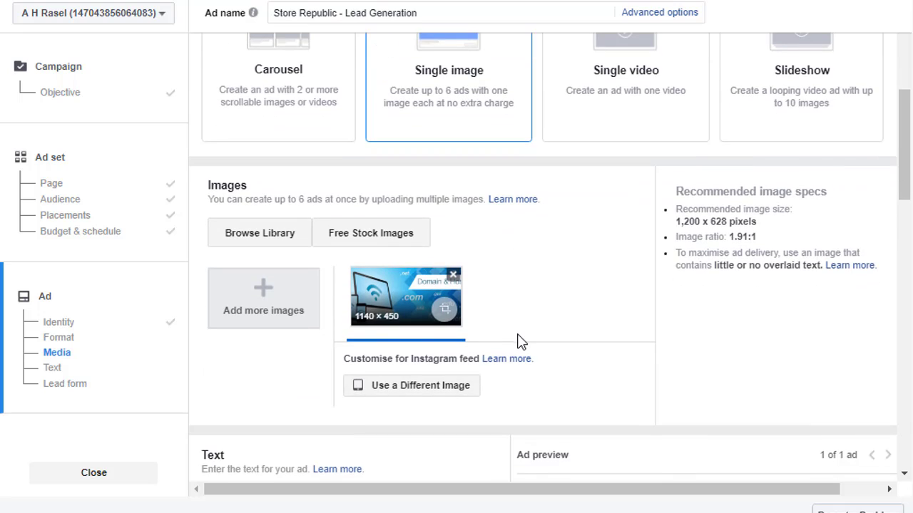
scroll(523, 340, "down", 1)
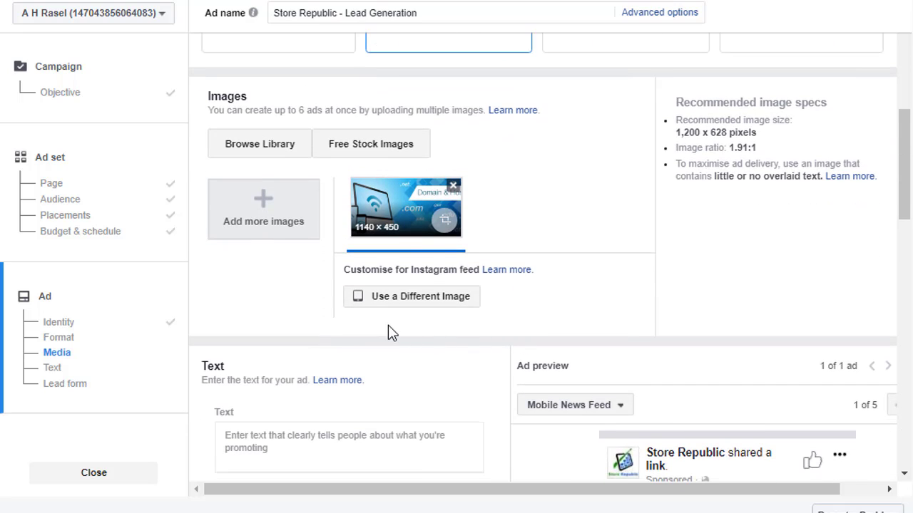
left_click(298, 217)
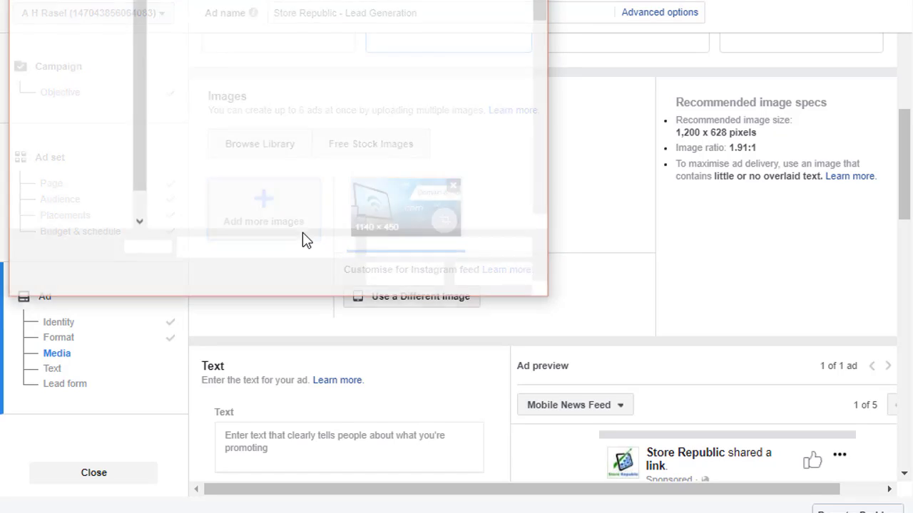
left_click(505, 277)
left_click(286, 222)
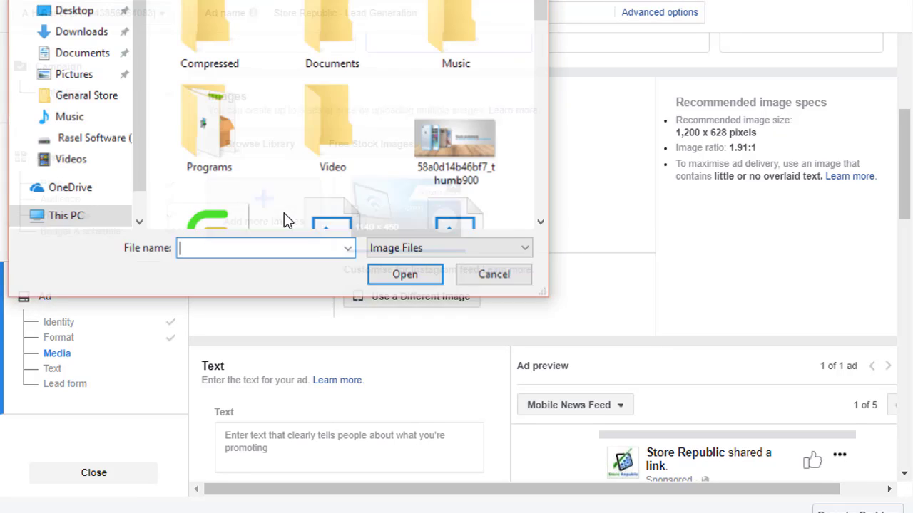
left_click(460, 147)
left_click(406, 275)
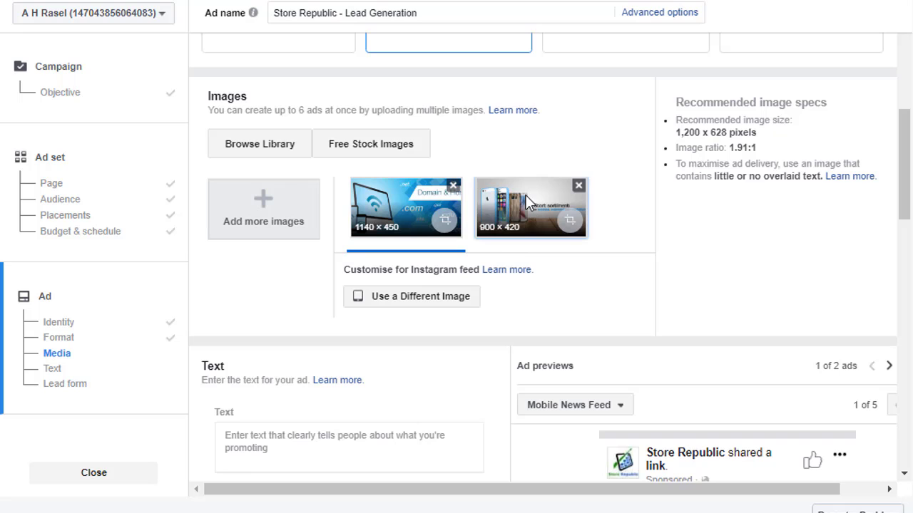
left_click(454, 187)
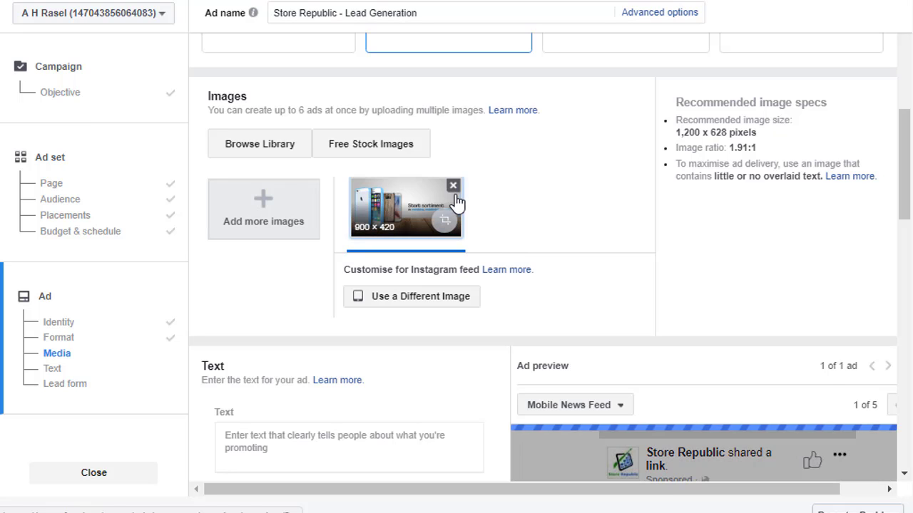
Examine the ad preview in the available placements, from Mobile News Feed through Desktop News Feed and Instant Articles to Instagram feed.
scroll(567, 229, "down", 1)
scroll(567, 230, "down", 3)
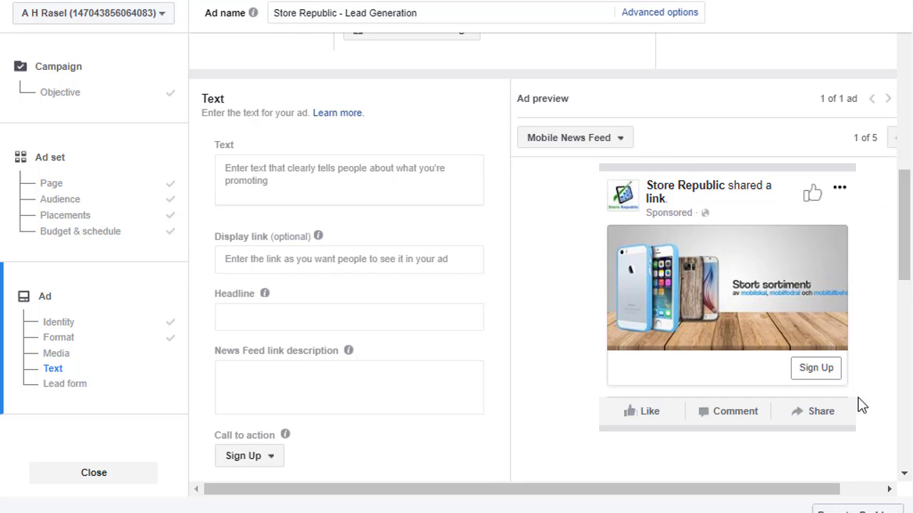
left_click_drag(806, 489, 876, 489)
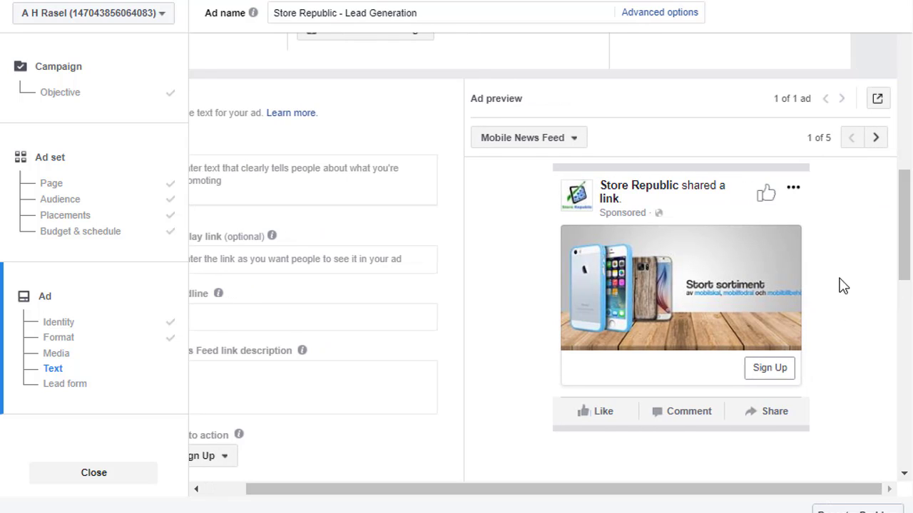
left_click(572, 139)
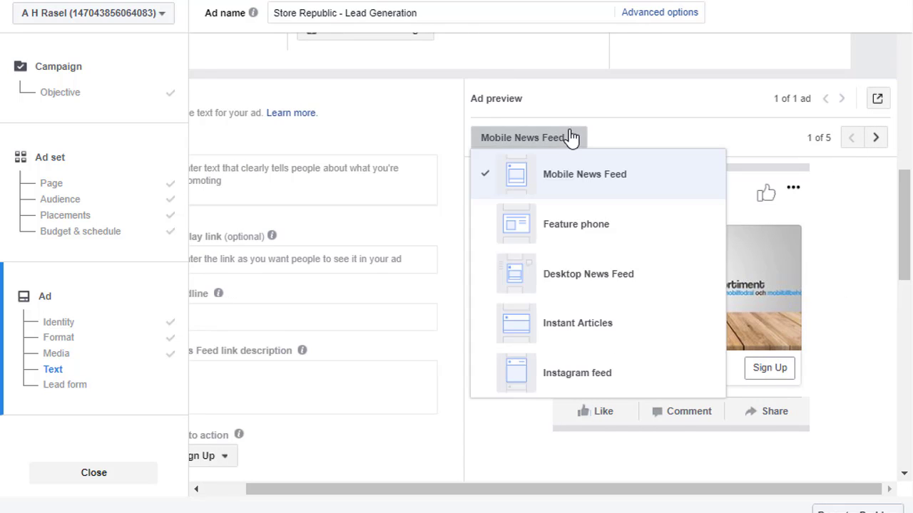
left_click(877, 138)
left_click(877, 138)
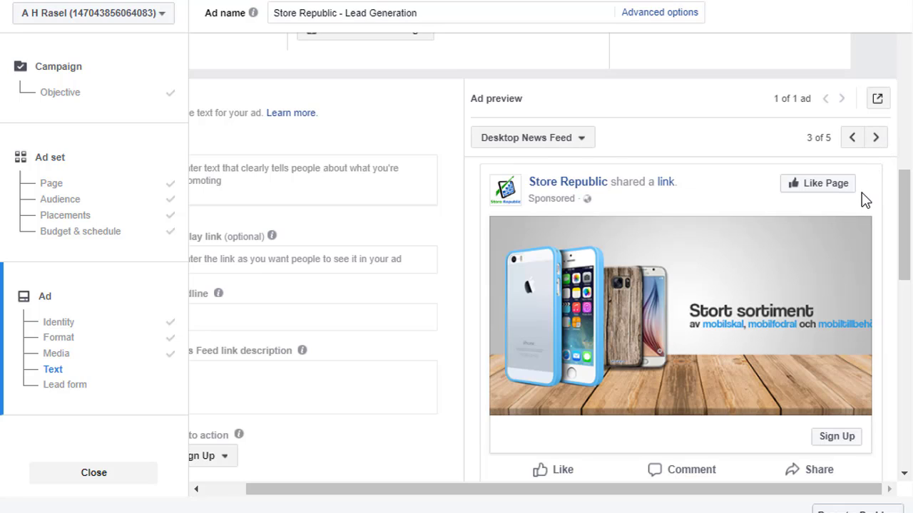
left_click(877, 139)
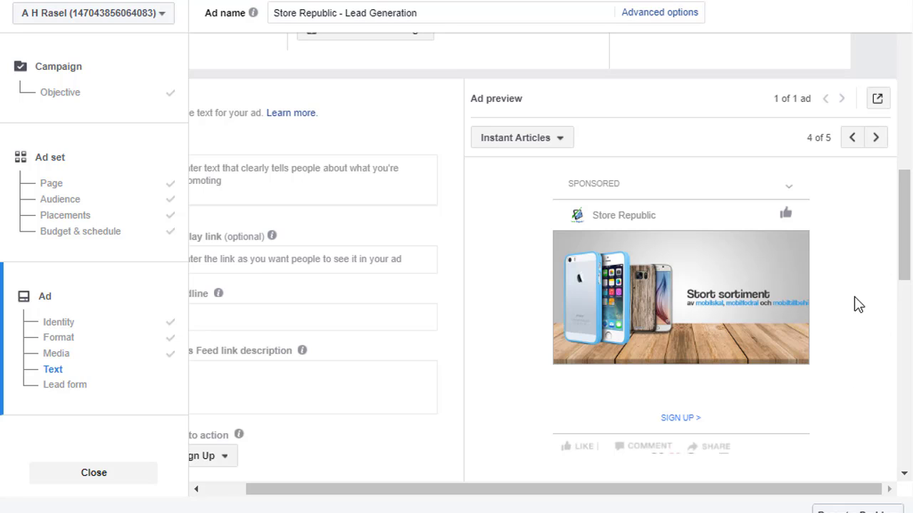
left_click(875, 139)
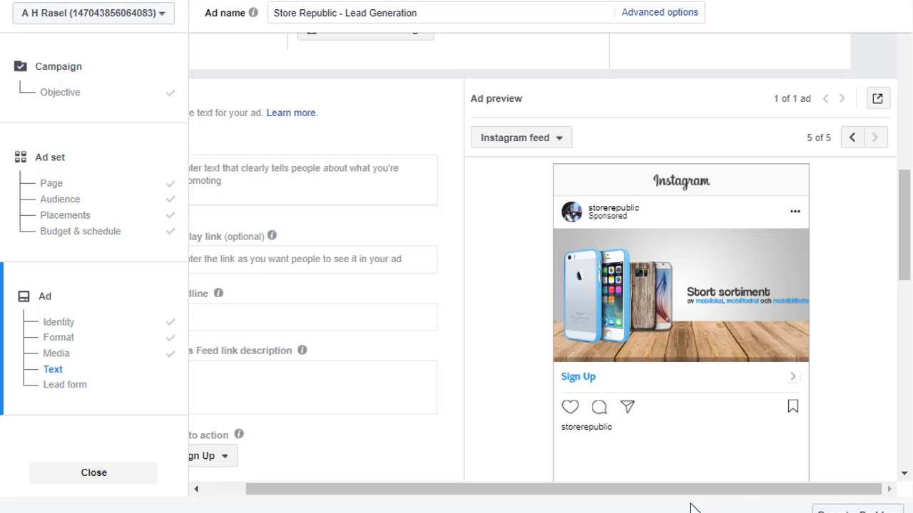
Switch the ad preview to Desktop News Feed.
left_click_drag(689, 492, 469, 489)
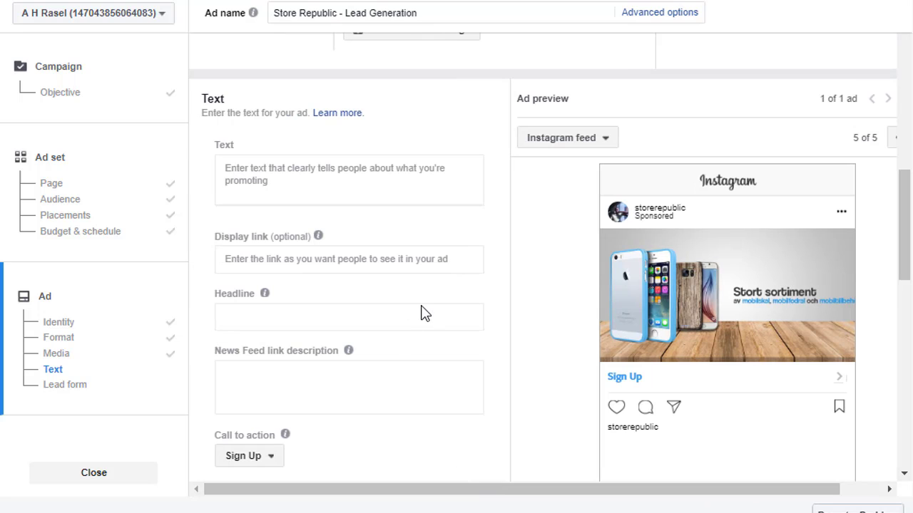
left_click(588, 142)
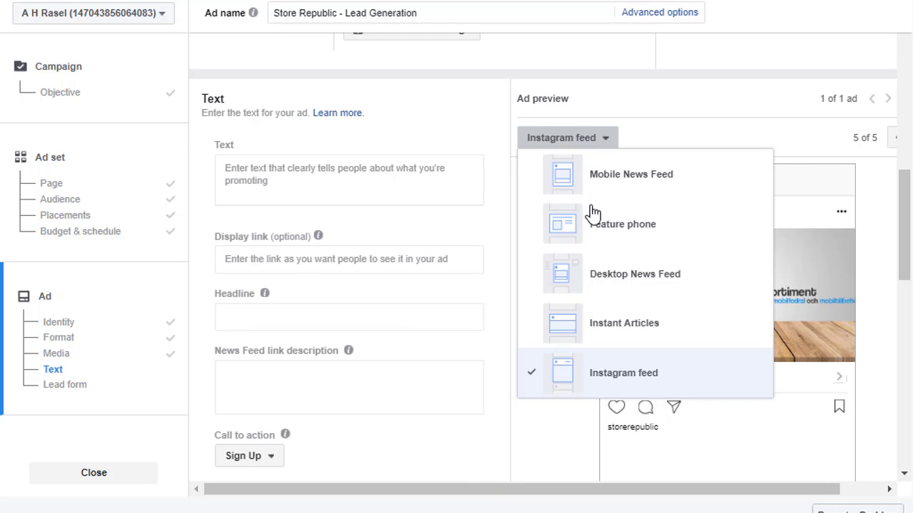
left_click(588, 271)
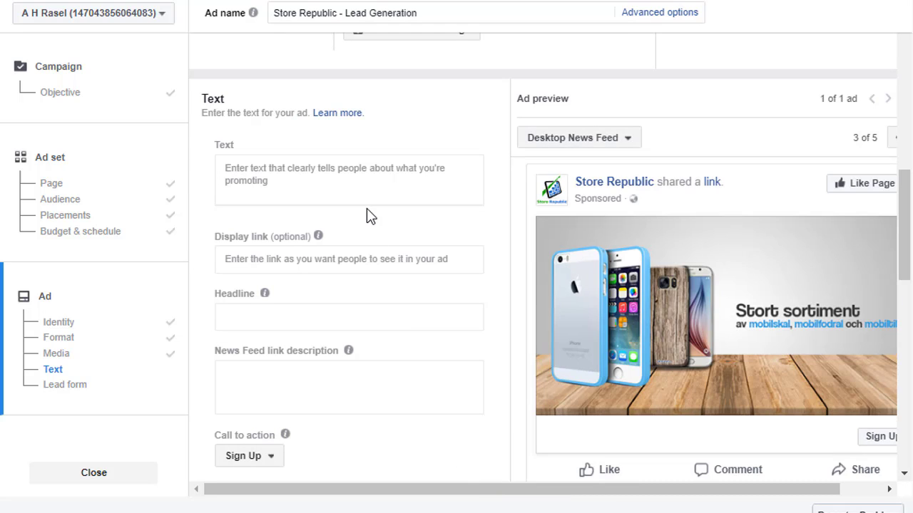
Enter the ad's main text as "আপনার নাম ঠিকানা দিন ওয়েবসাইট বানানোর জন্য".
left_click(367, 189)
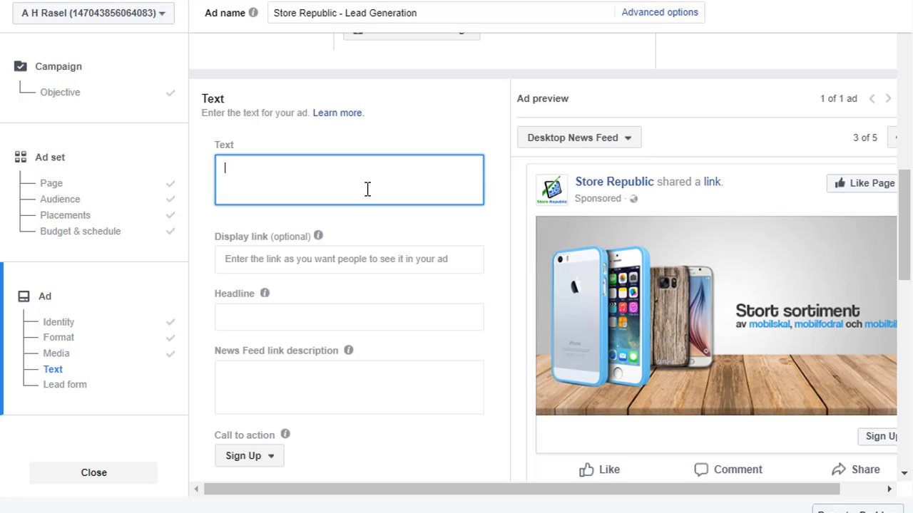
type("আপনার নাম")
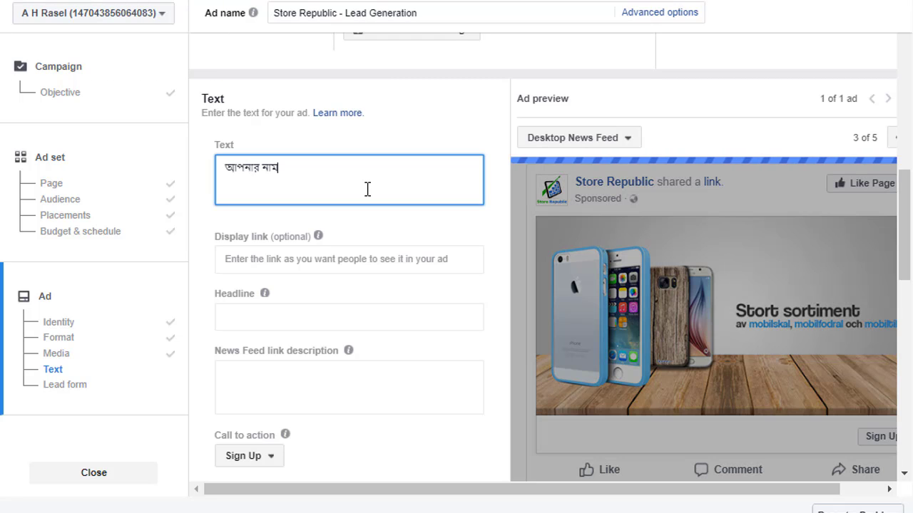
type(" থি")
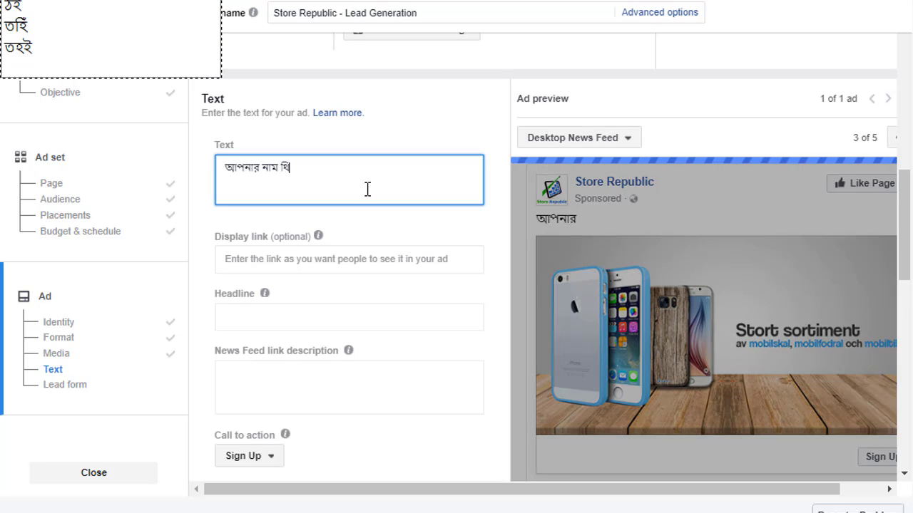
key("BackSpace")
key("BackSpace")
type("ঠিকানা")
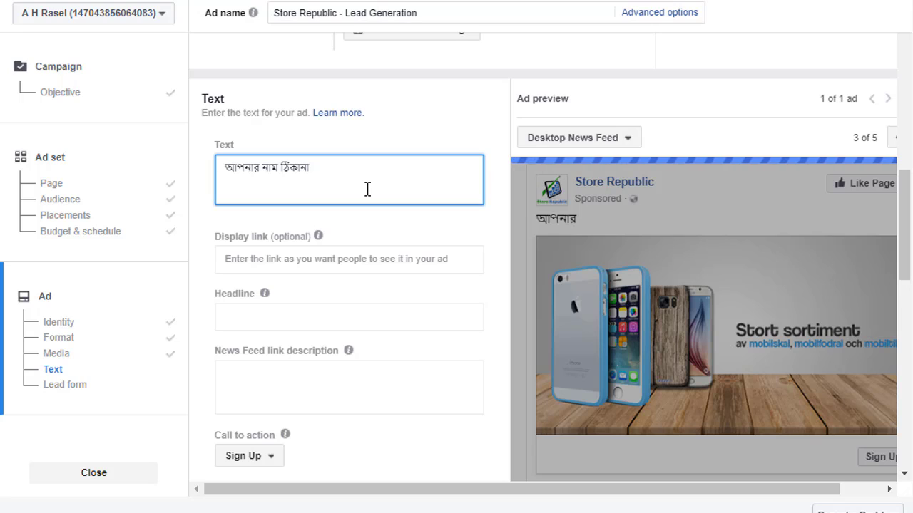
type(" দিন")
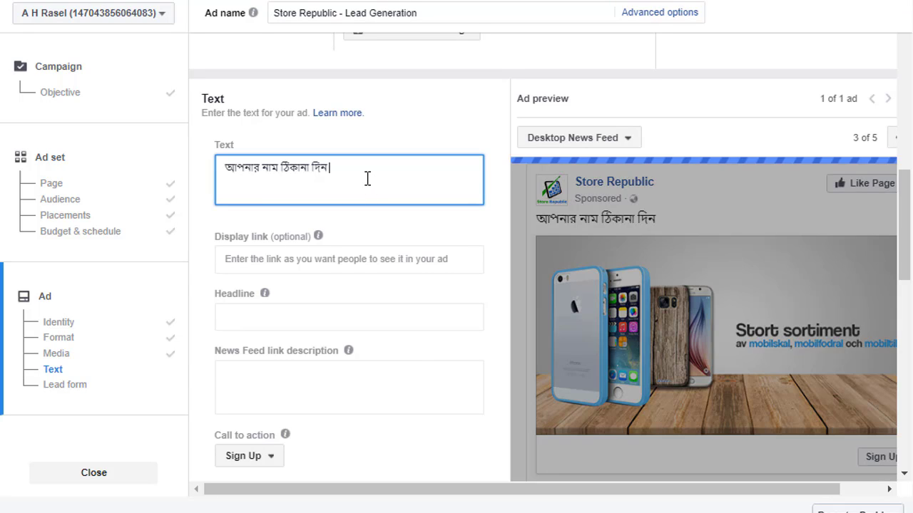
type("we")
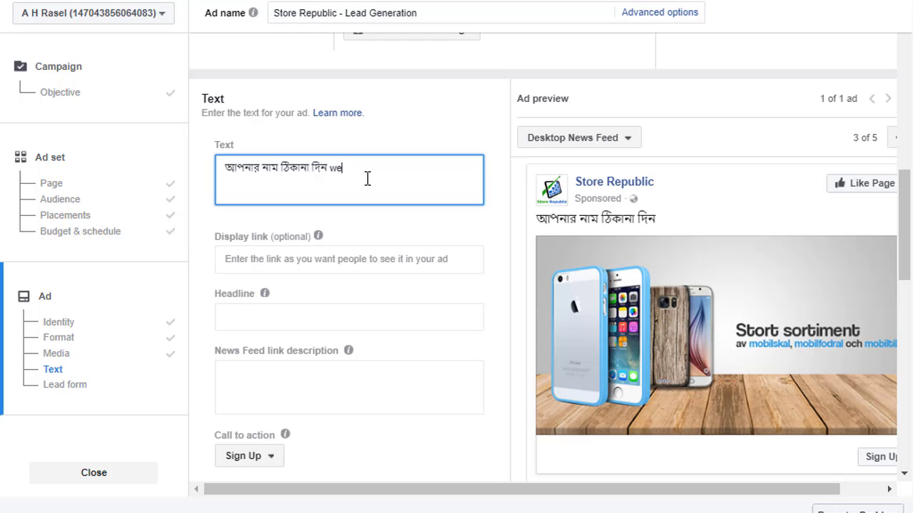
type("bn")
type("ওয়েবসাইট বানানোর জন্য")
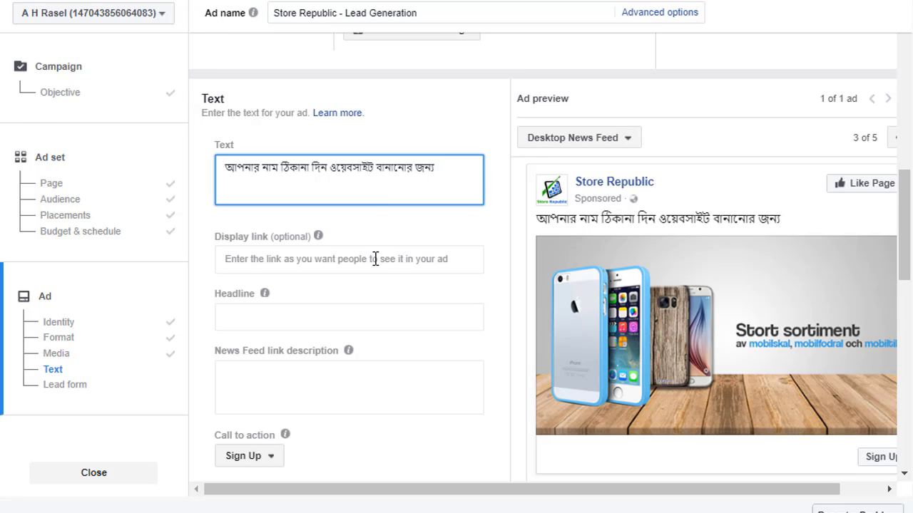
left_click(375, 258)
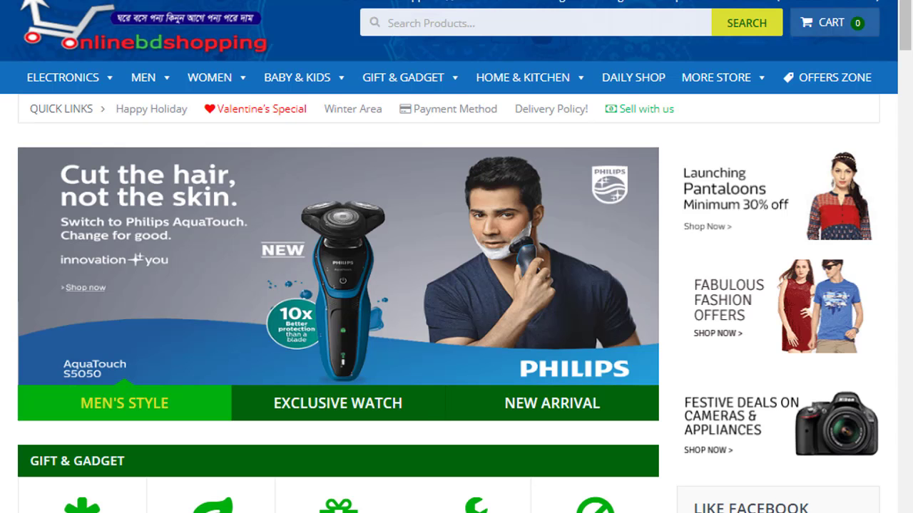
right_click(223, 2)
key("Escape")
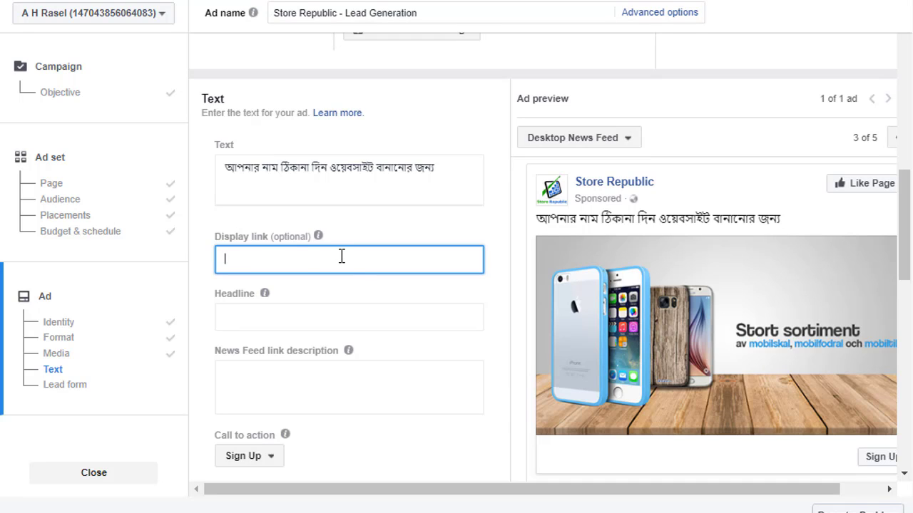
type("https://onlinebdshopping.com/")
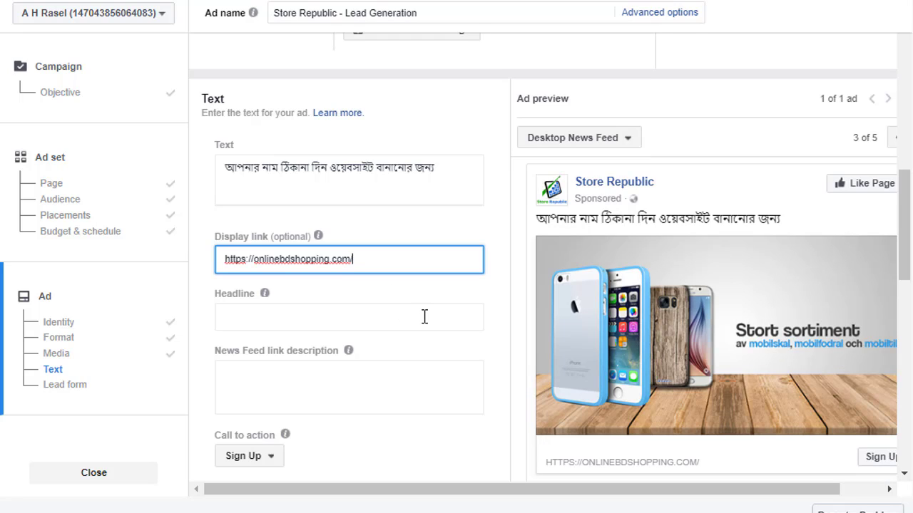
Enter "21 February special offer" as the ad's headline.
left_click(333, 319)
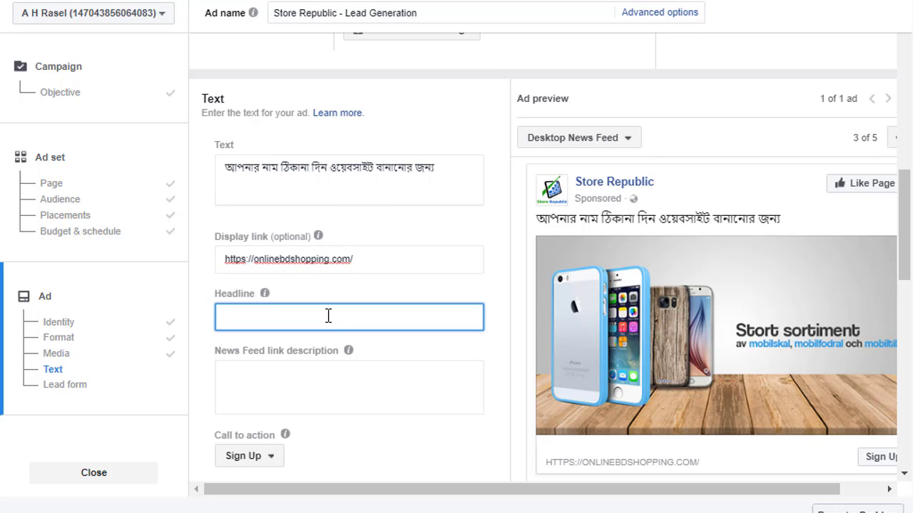
type("২১")
type("21")
type(" Fe")
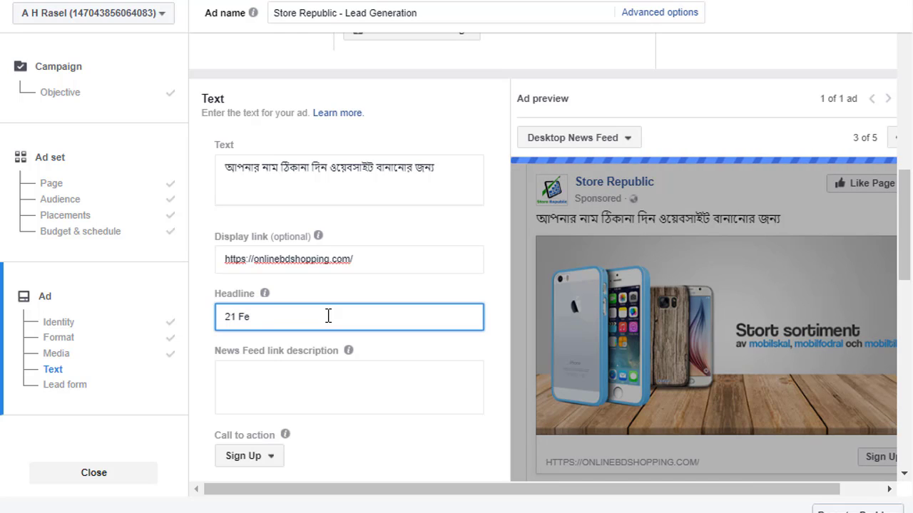
type("bruary")
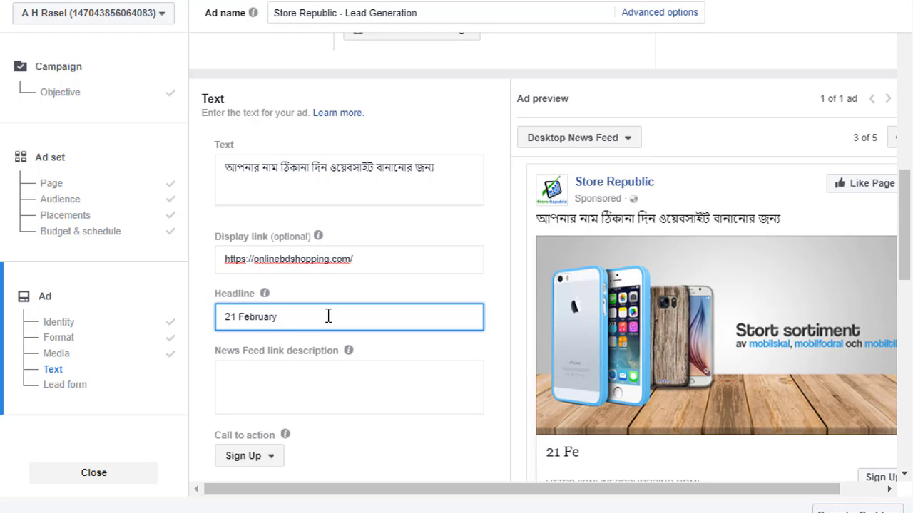
type(" speci")
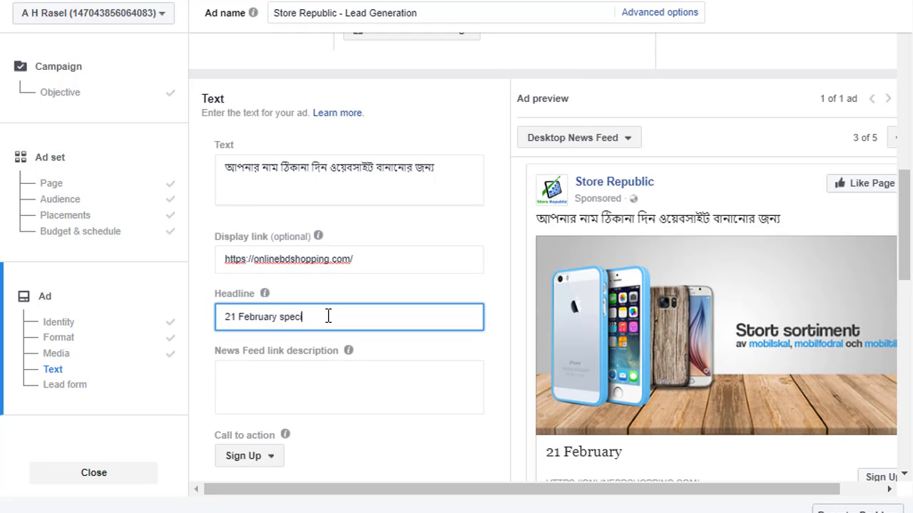
type("al offer")
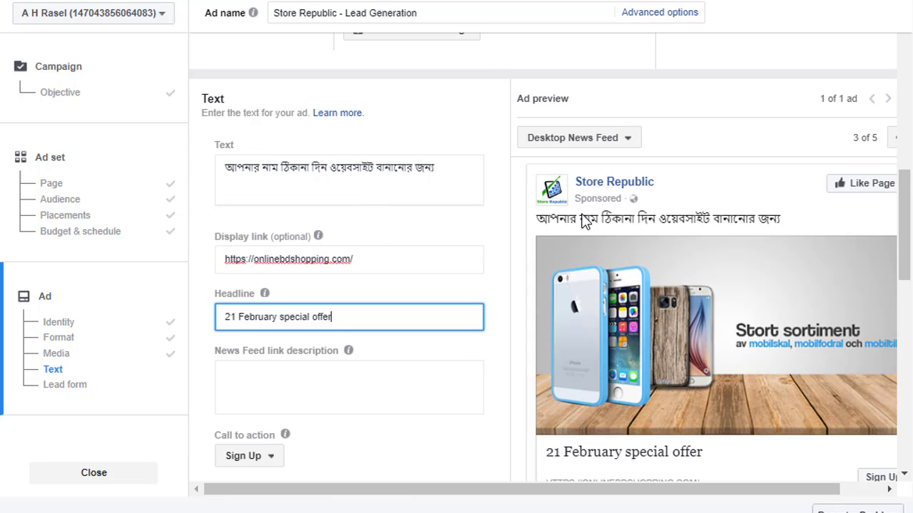
left_click(395, 176)
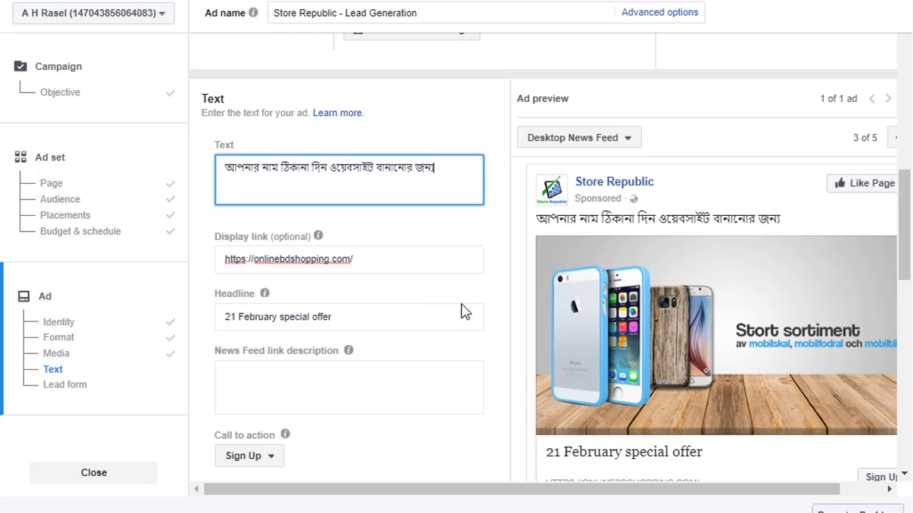
Enter the News Feed link description beginning with "সব সারভিস এক্সাথ".
scroll(629, 382, "down", 2)
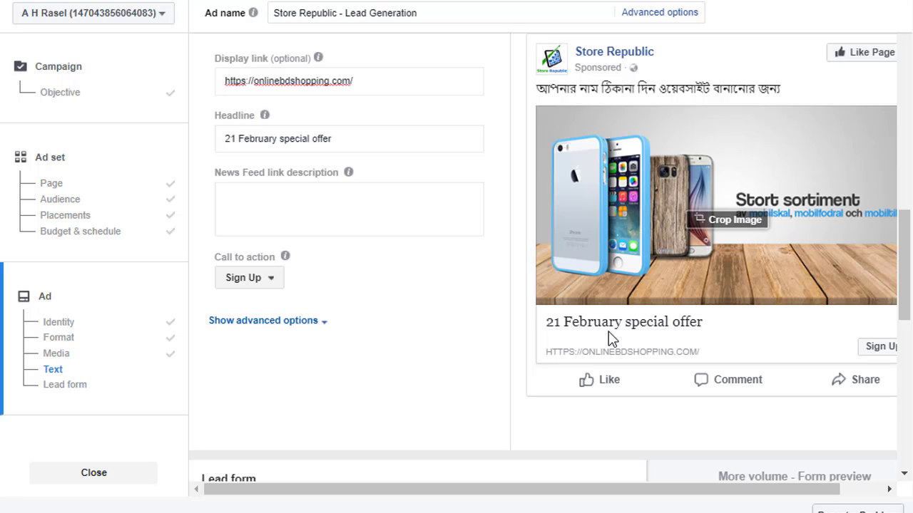
left_click(346, 217)
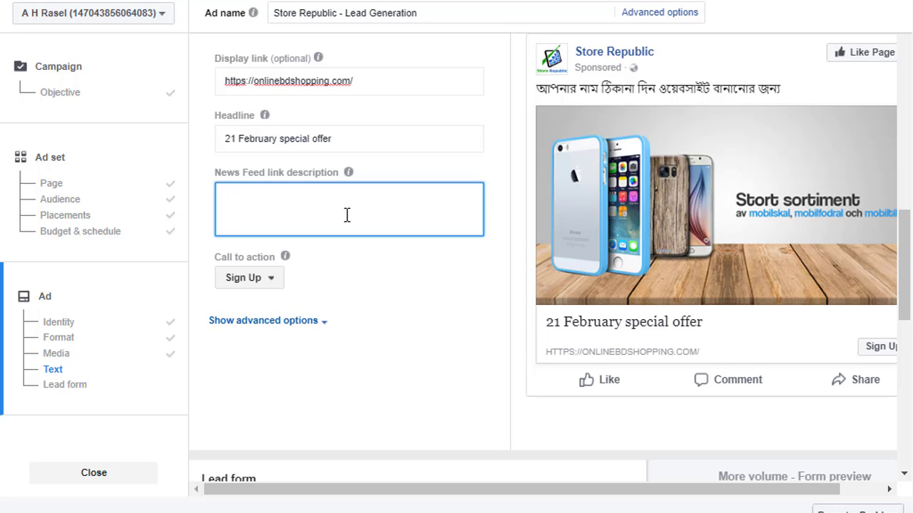
type("সব সারভিস এক")
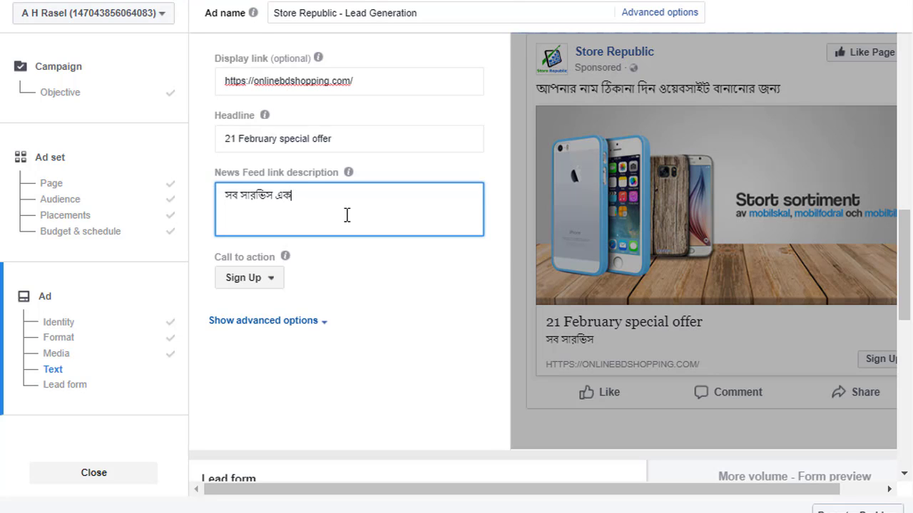
type("সাথে")
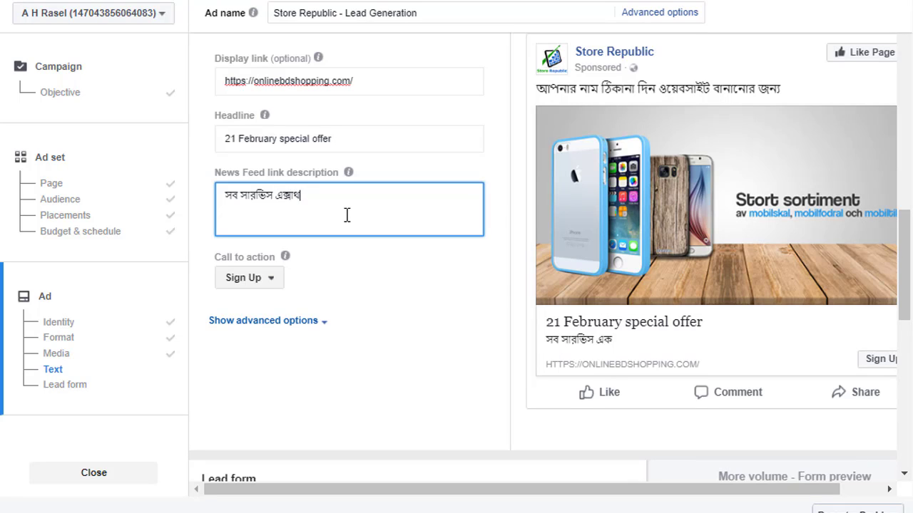